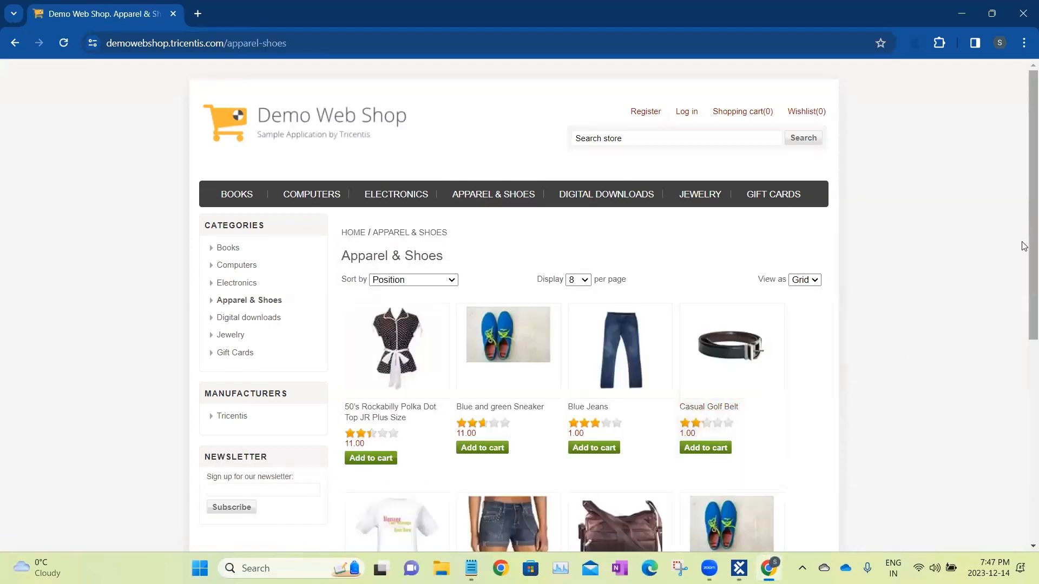
# Switch to Tosca Commander and start an HTML scan of the Apparel & Shoes web page from the DemoWebShop module folder.
pyautogui.scroll(-1, 1024, 263)
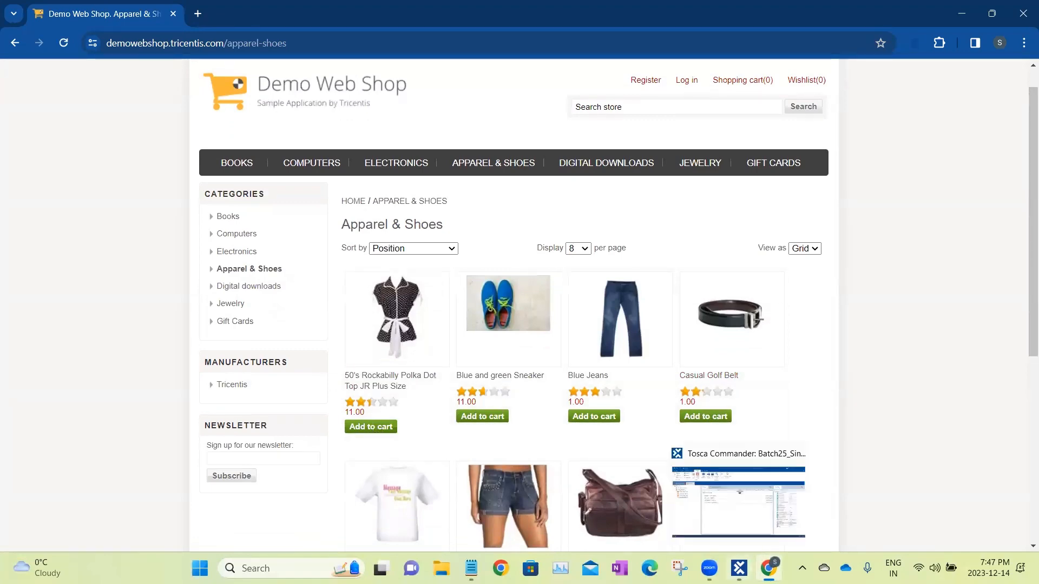
pyautogui.click(739, 568)
pyautogui.click(95, 181)
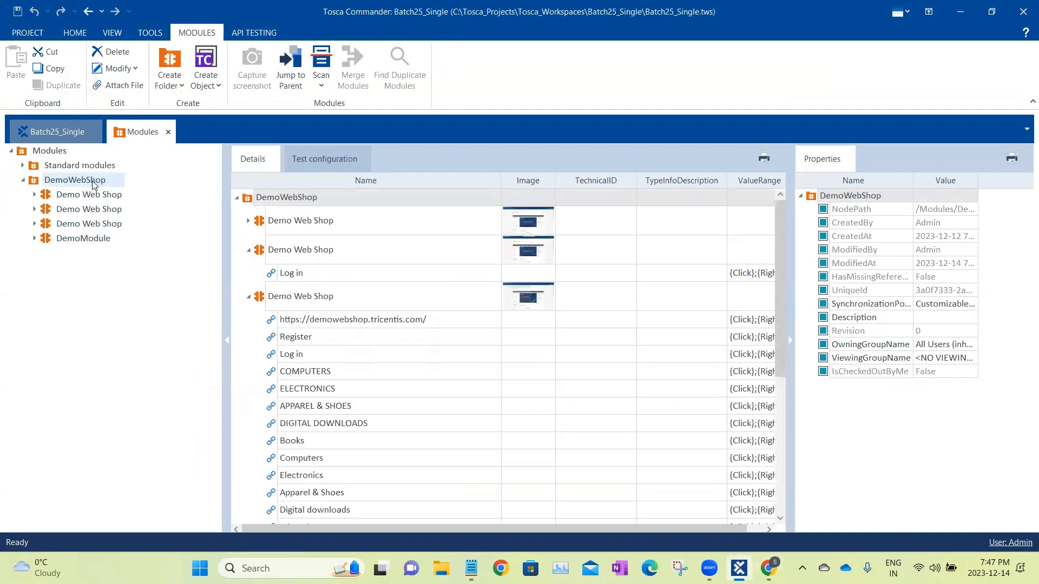
pyautogui.rightClick(92, 181)
pyautogui.moveTo(170, 225)
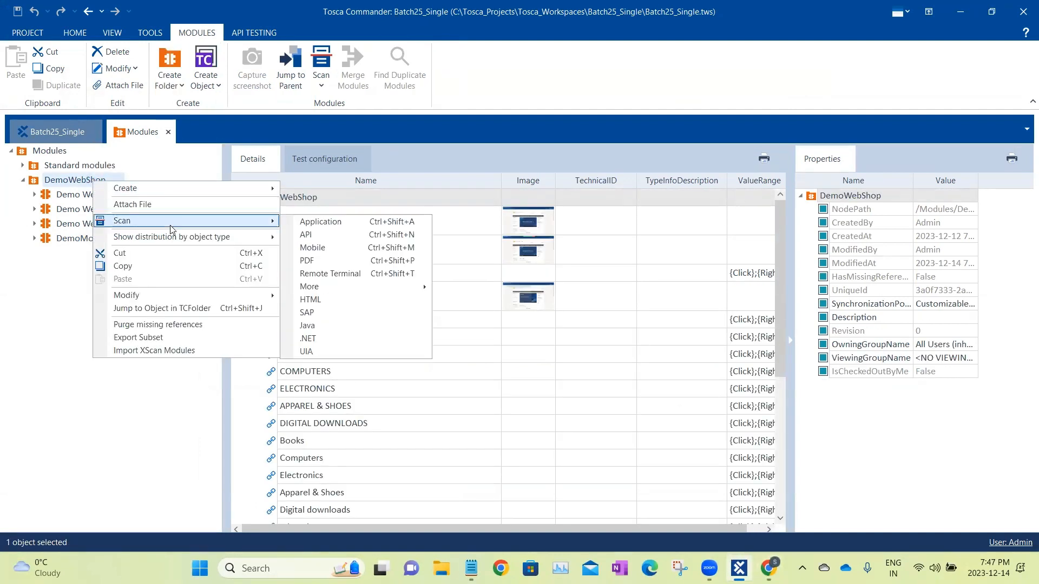
pyautogui.click(330, 301)
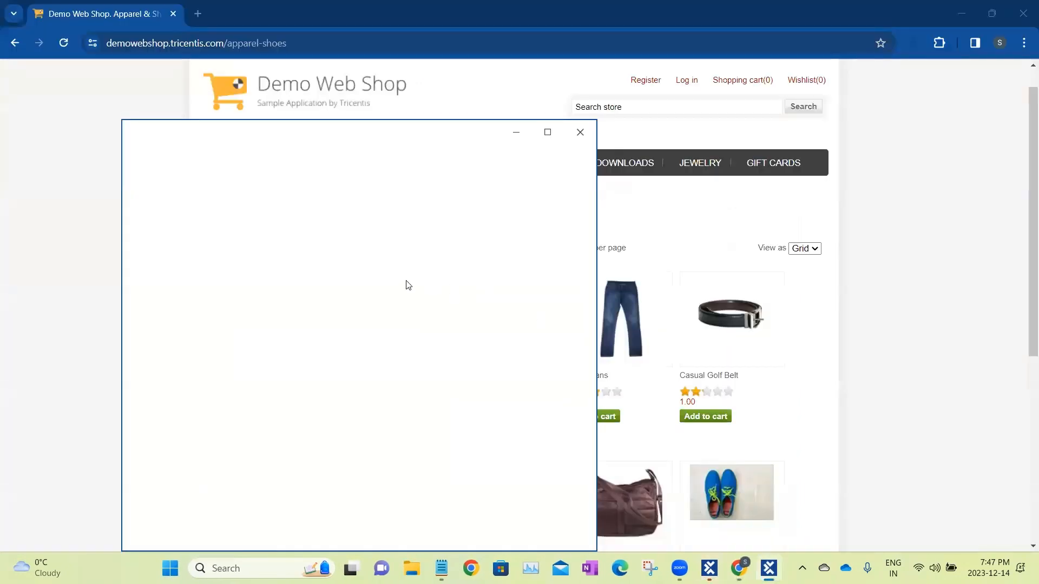
pyautogui.doubleClick(214, 264)
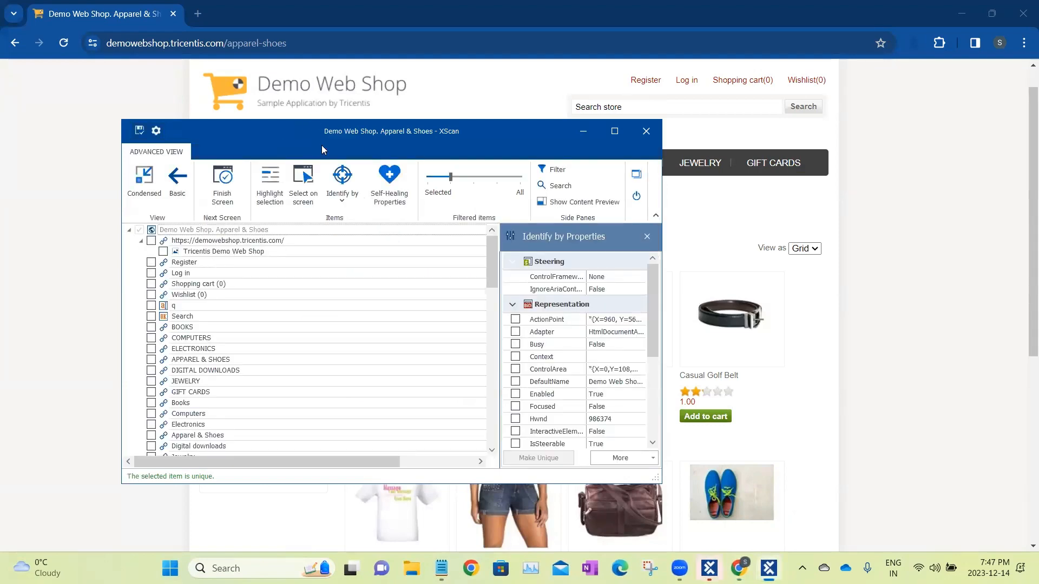
pyautogui.moveTo(321, 145); pyautogui.dragTo(620, 150)
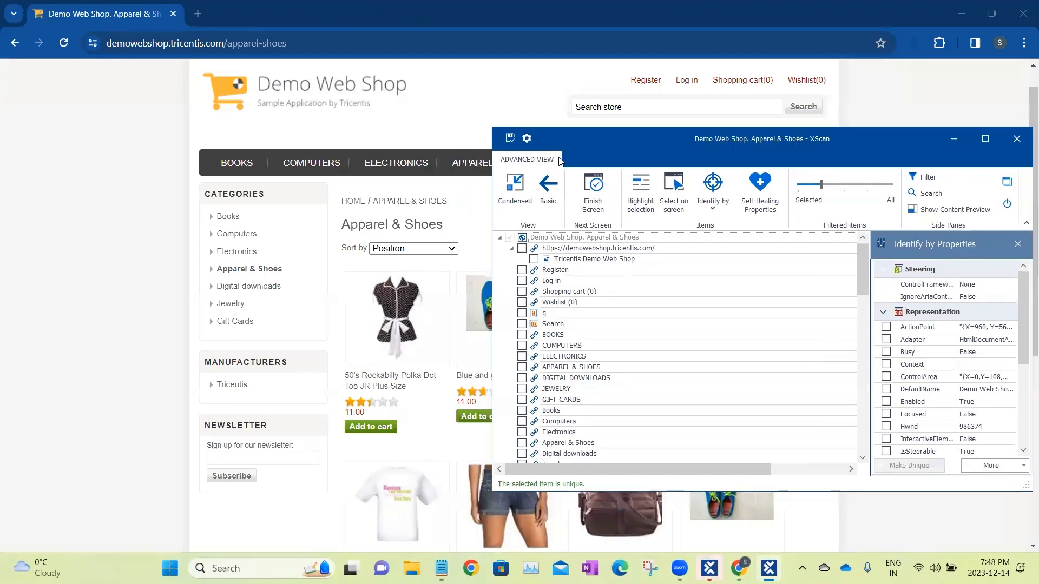
# Pick the Add to cart buttons of the Polka Dot Top, Blue and green Sneaker and Blue Jeans on the page, and review the scanned items.
pyautogui.click(515, 183)
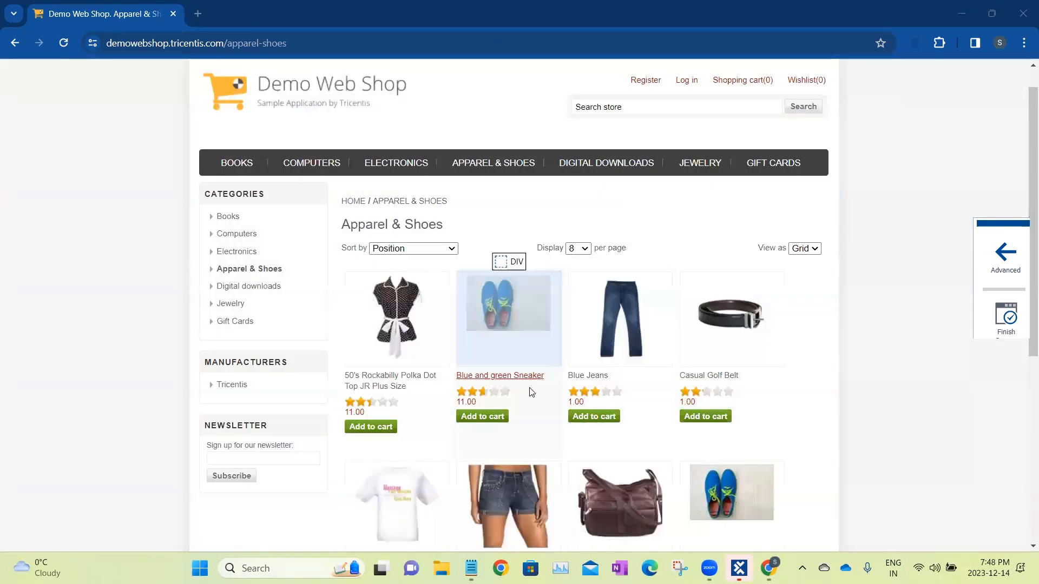
pyautogui.click(490, 418)
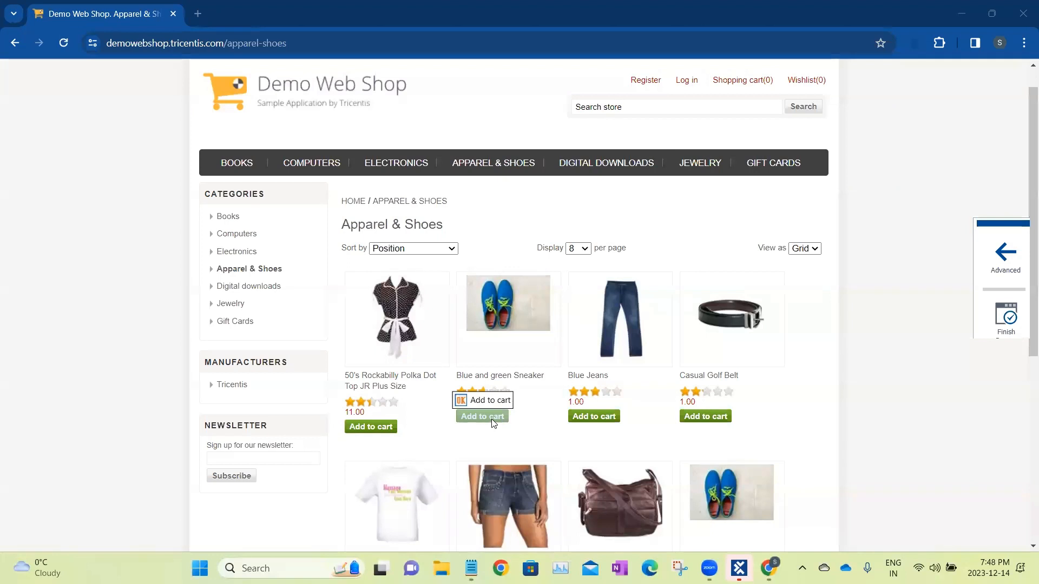
pyautogui.click(381, 428)
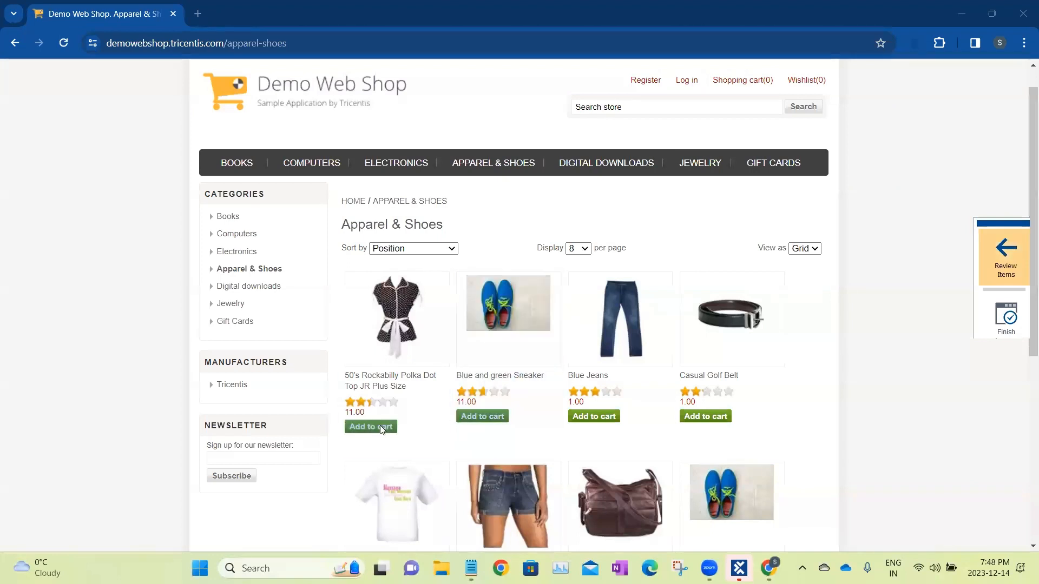
pyautogui.click(595, 418)
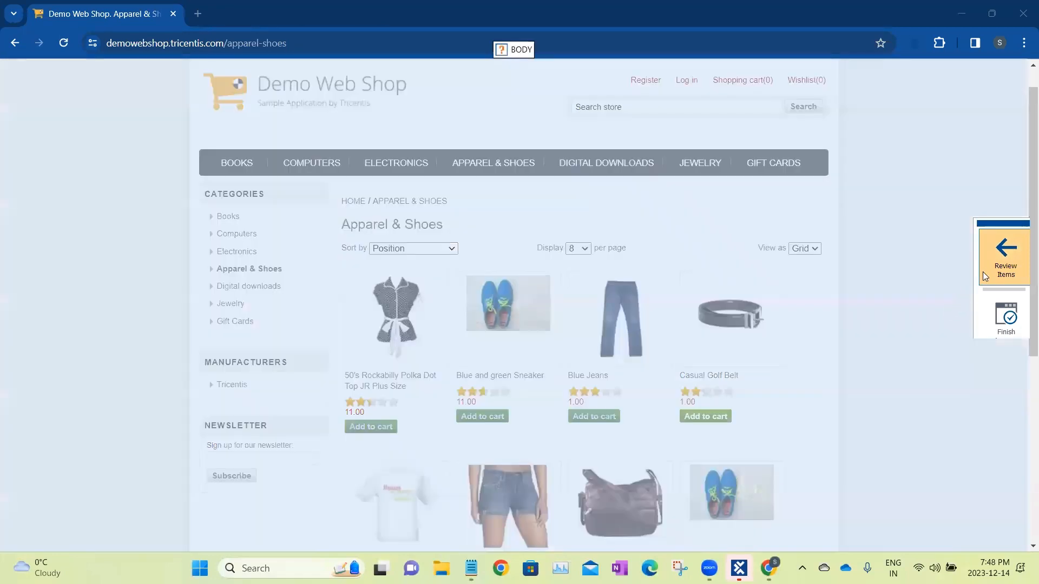
pyautogui.click(995, 268)
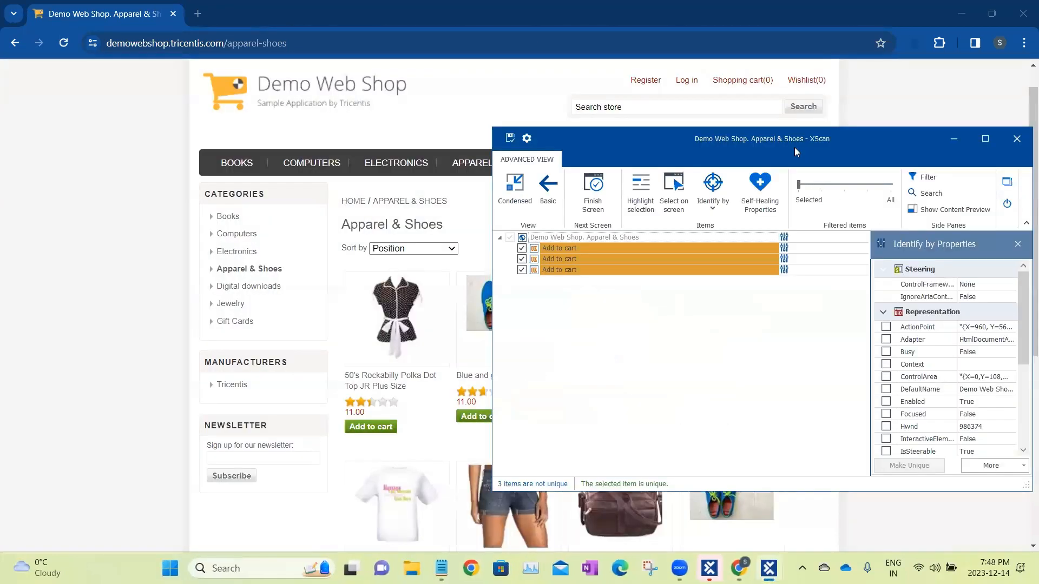
# Widen the properties view for the first Add to cart item in the scan and highlight that item on the web page.
pyautogui.click(289, 122)
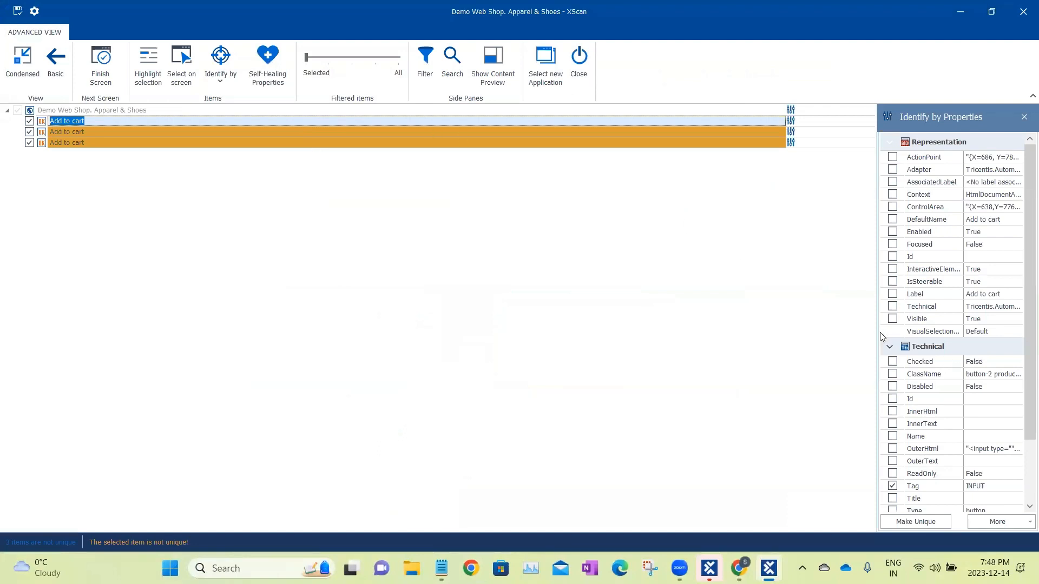
pyautogui.moveTo(876, 334); pyautogui.dragTo(572, 290)
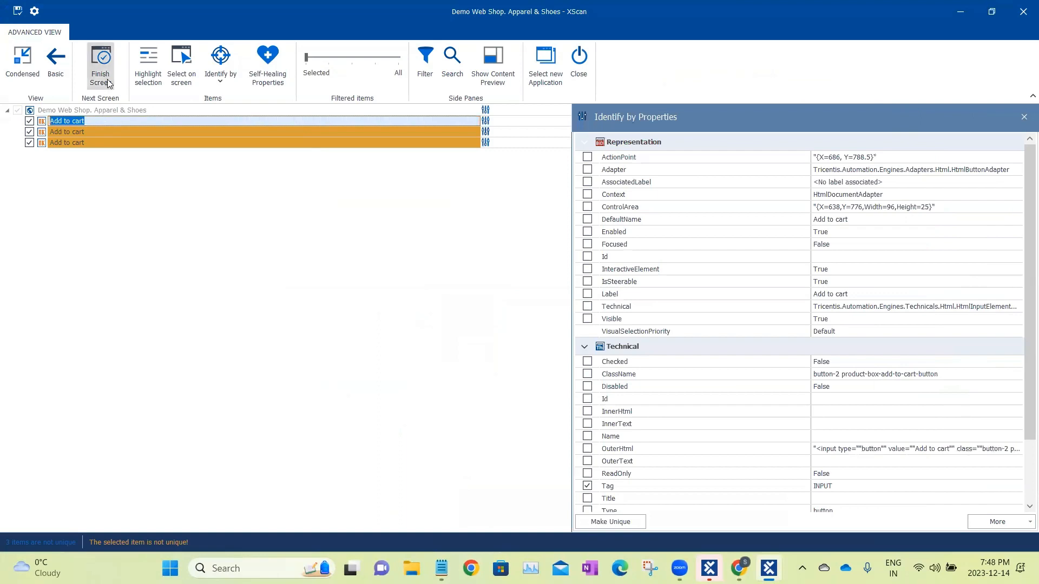
pyautogui.click(156, 65)
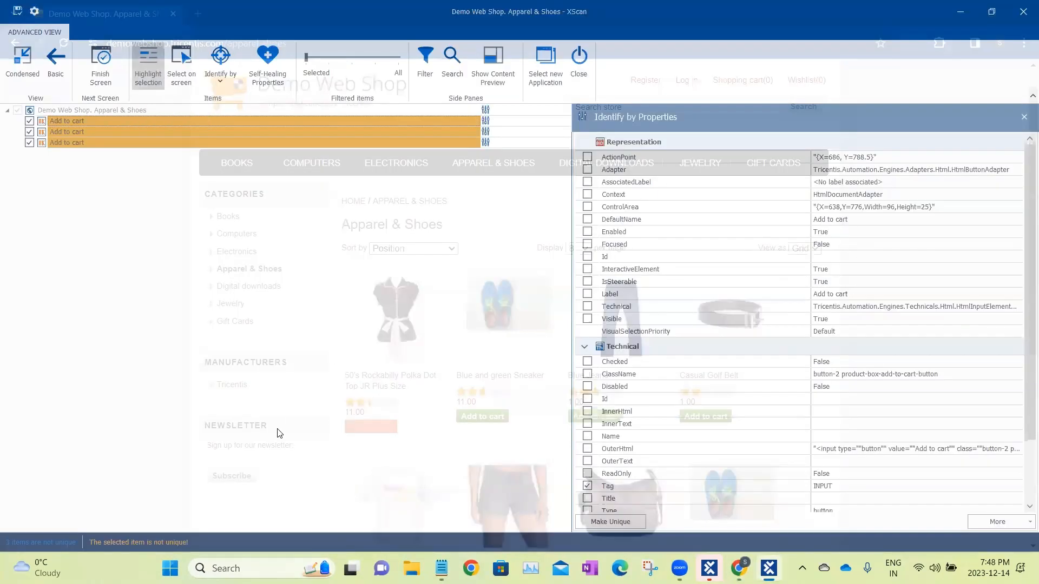
# Rename the three scanned items, in order, as Add to cart-1, Add to cart-2 and Add to cart-3.
pyautogui.click(96, 120)
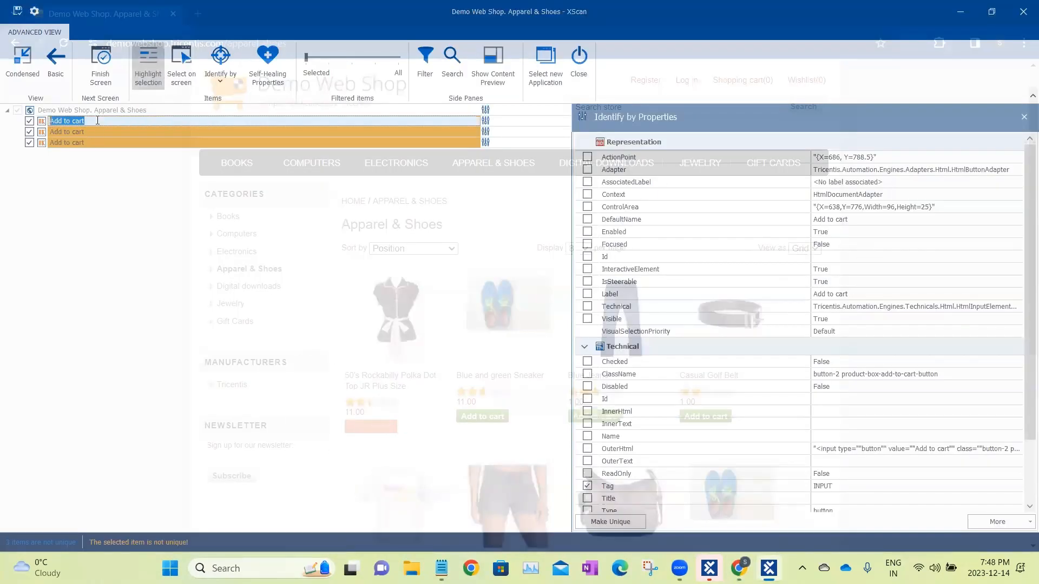
pyautogui.click(101, 121)
pyautogui.write('-1')
pyautogui.click(86, 133)
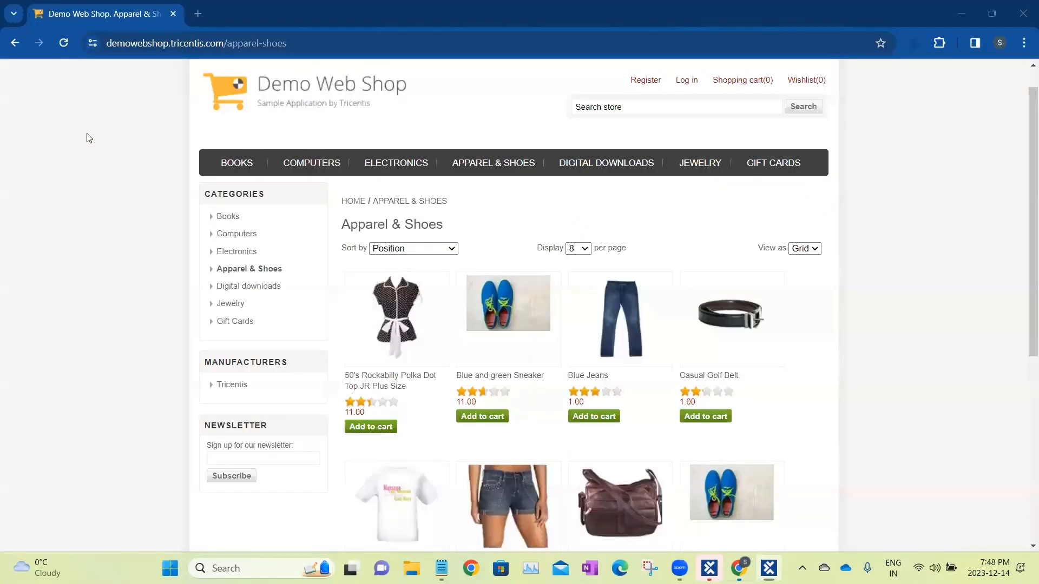
pyautogui.click(97, 132)
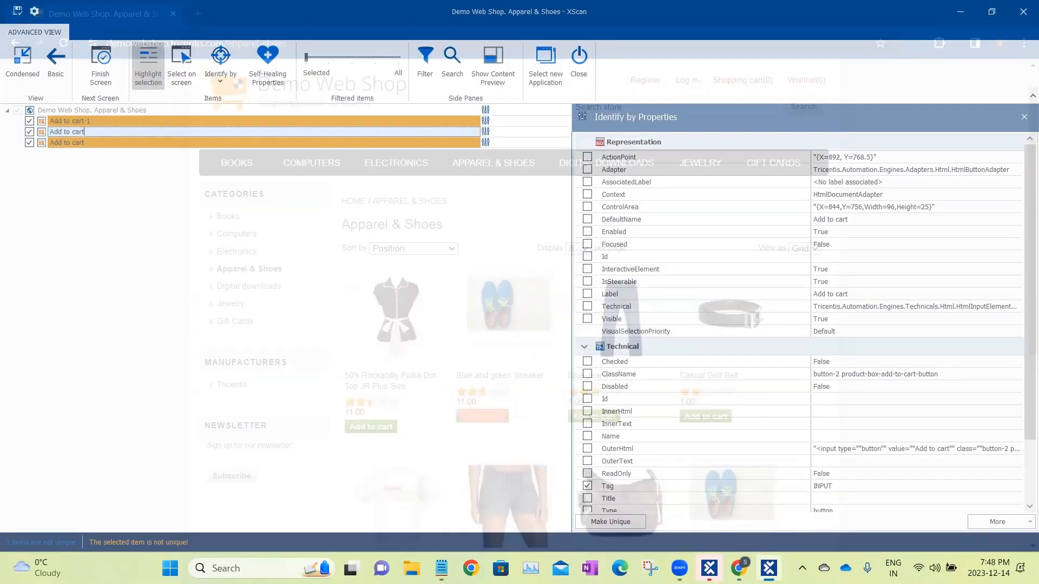
pyautogui.write('-2')
pyautogui.click(86, 142)
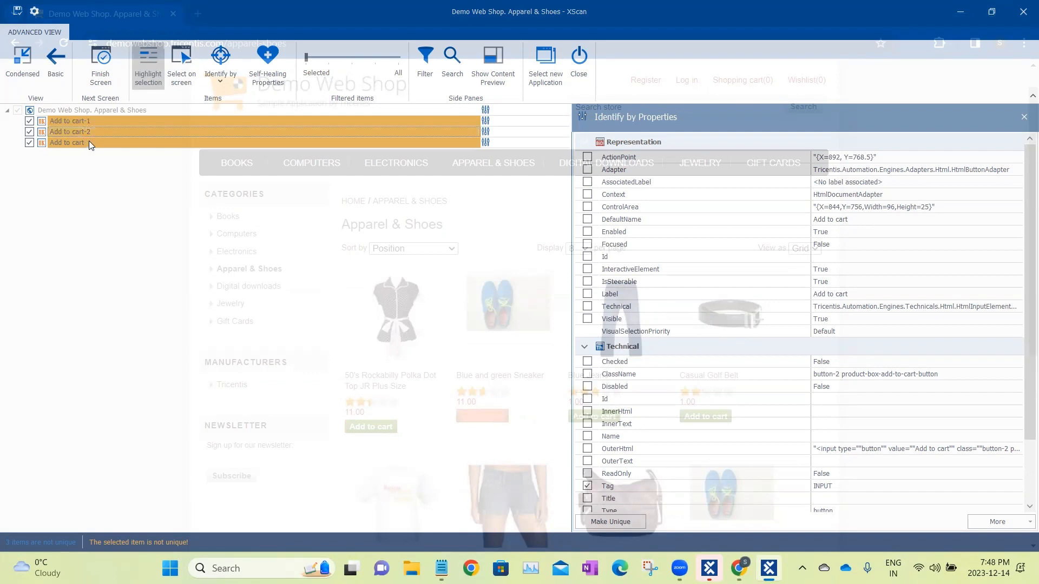
pyautogui.click(102, 142)
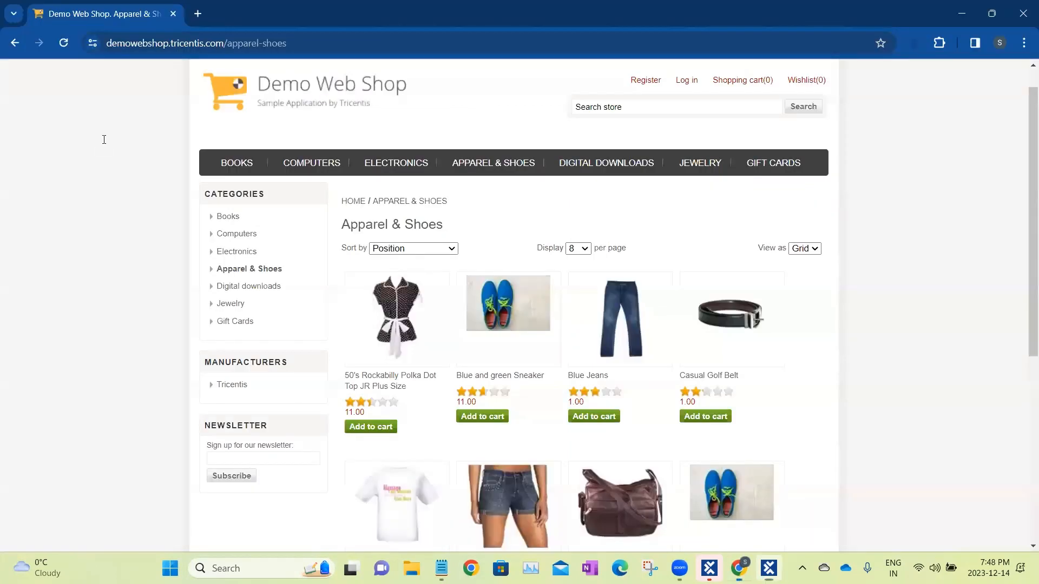
pyautogui.write('-3')
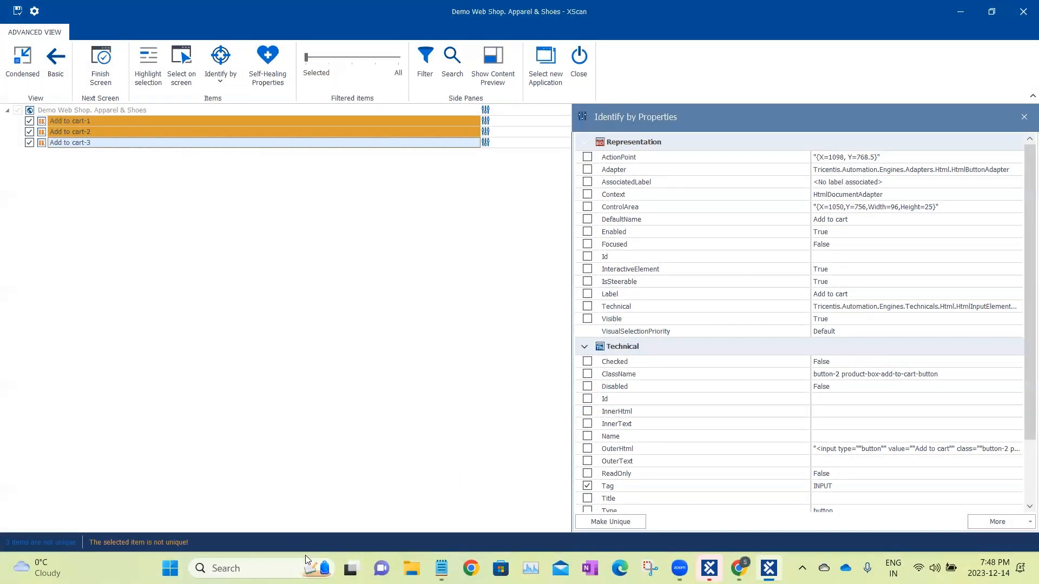
# Examine the identification properties of Add to cart-1 and compare the Add to cart buttons on the Apparel & Shoes page.
pyautogui.click(128, 119)
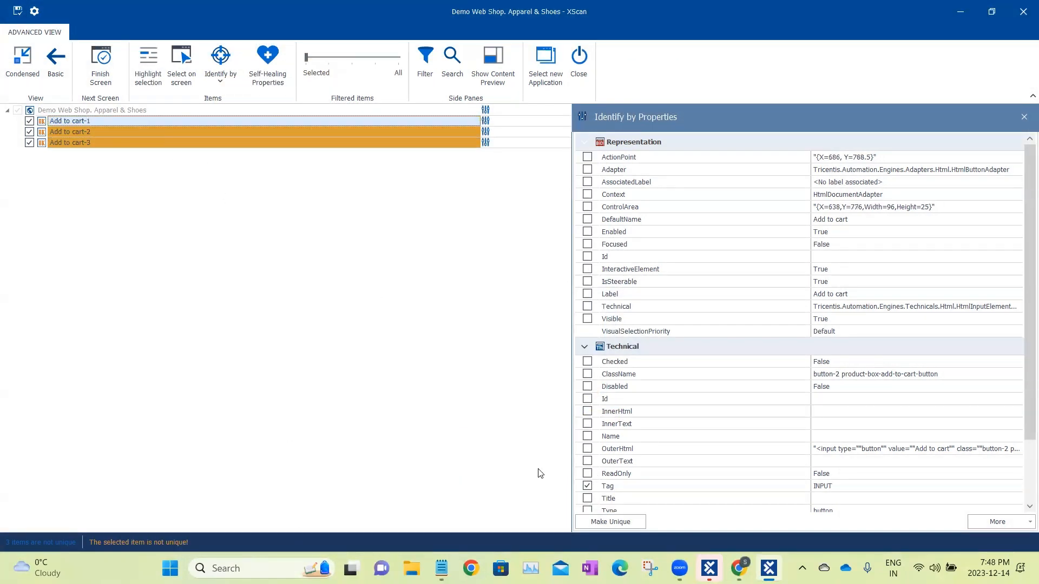
pyautogui.scroll(-3, 887, 346)
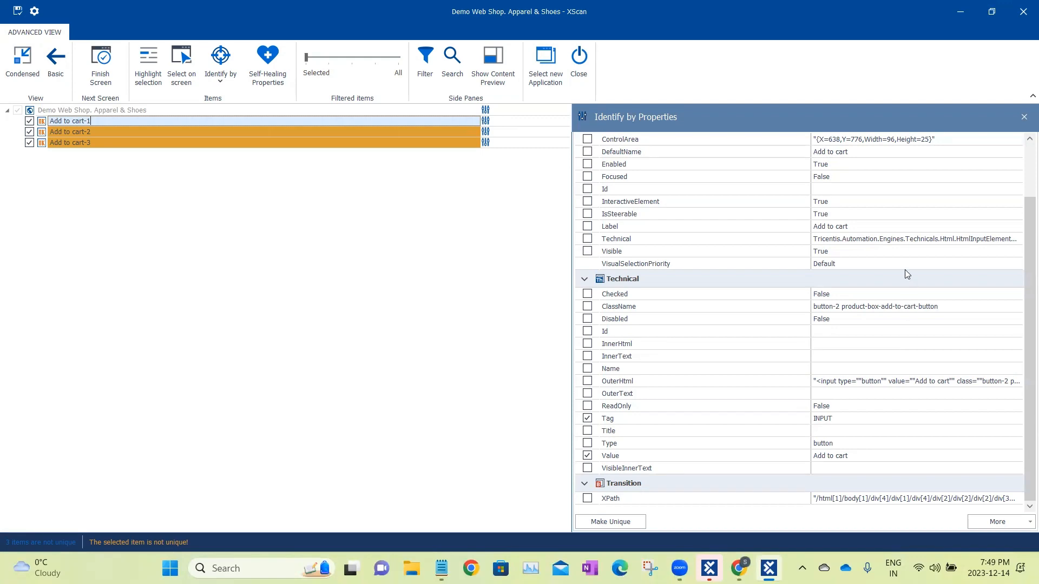
pyautogui.doubleClick(946, 10)
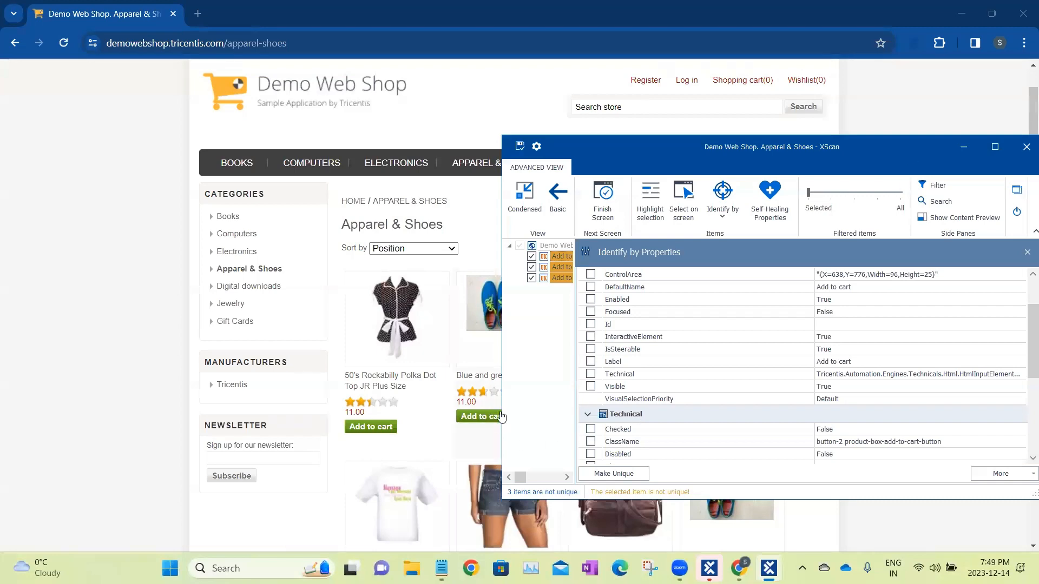
pyautogui.scroll(-5, 461, 431)
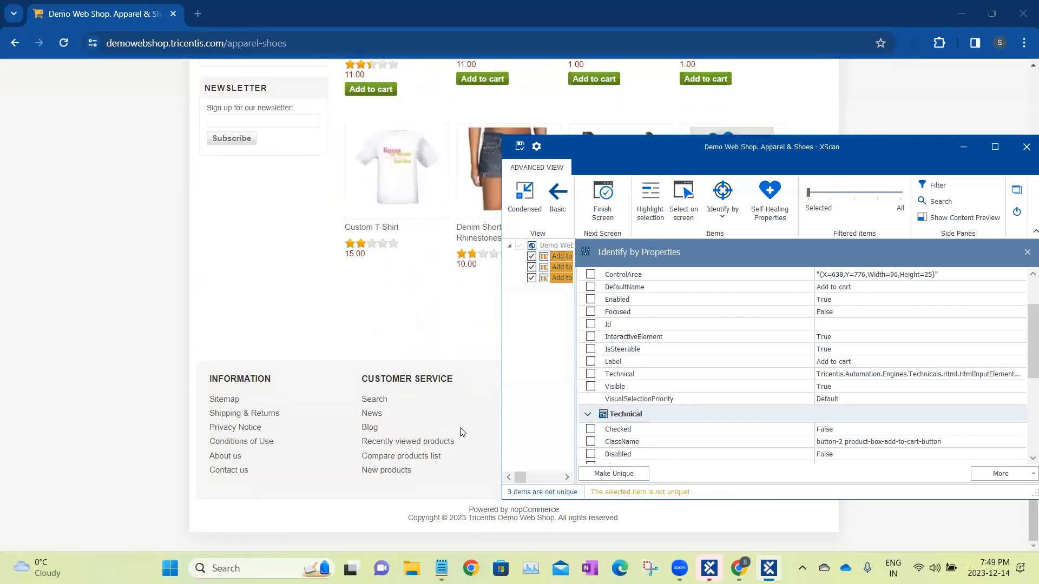
pyautogui.scroll(10, 460, 431)
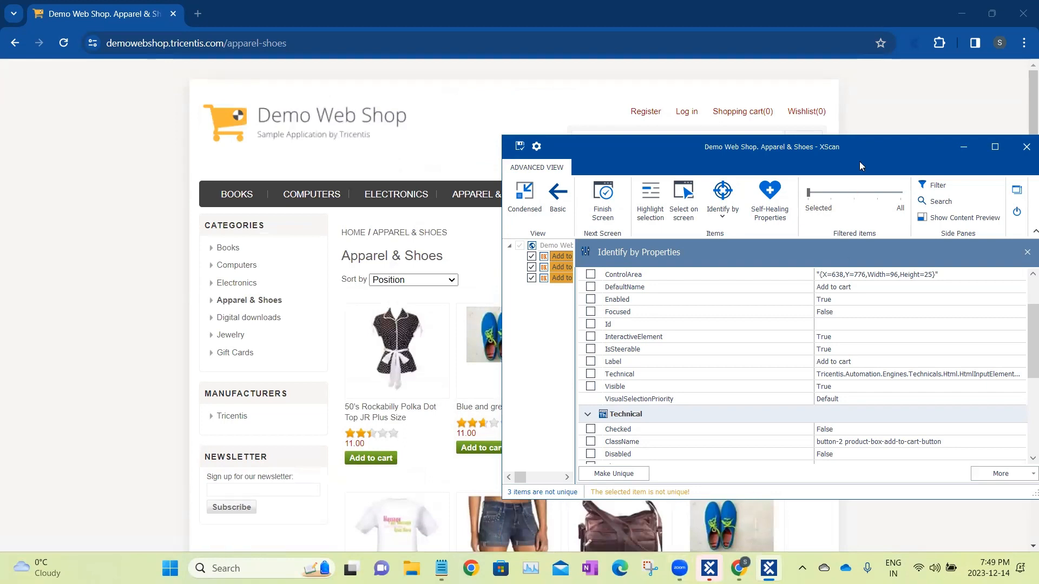
pyautogui.moveTo(861, 165); pyautogui.dragTo(660, 2)
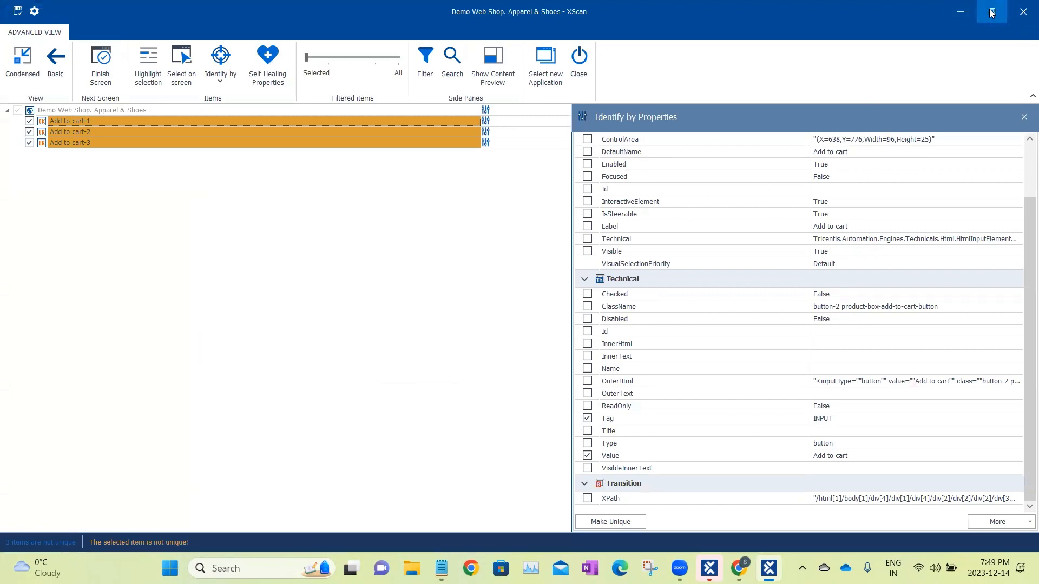
pyautogui.moveTo(991, 13)
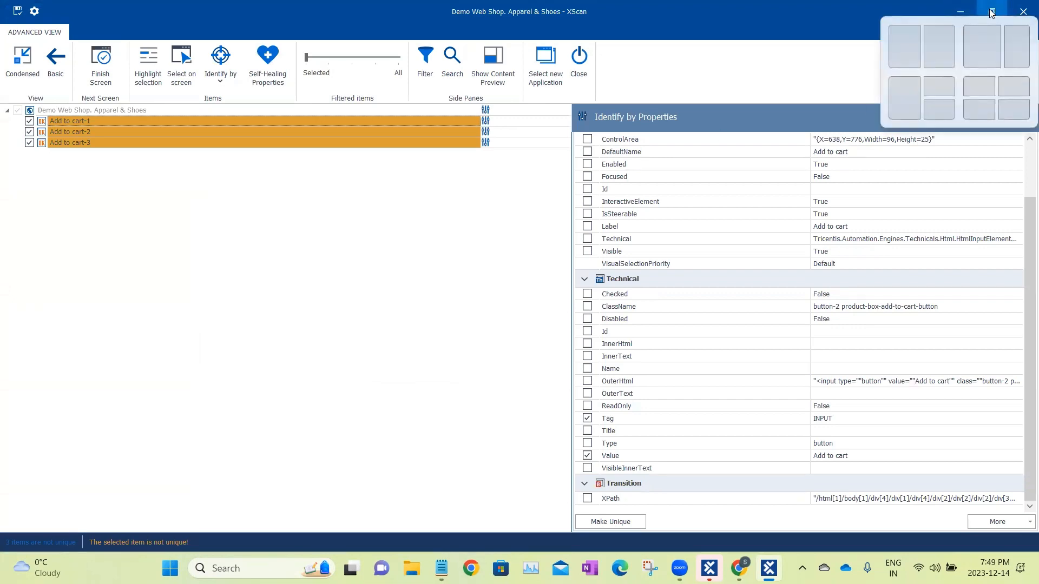
pyautogui.click(991, 13)
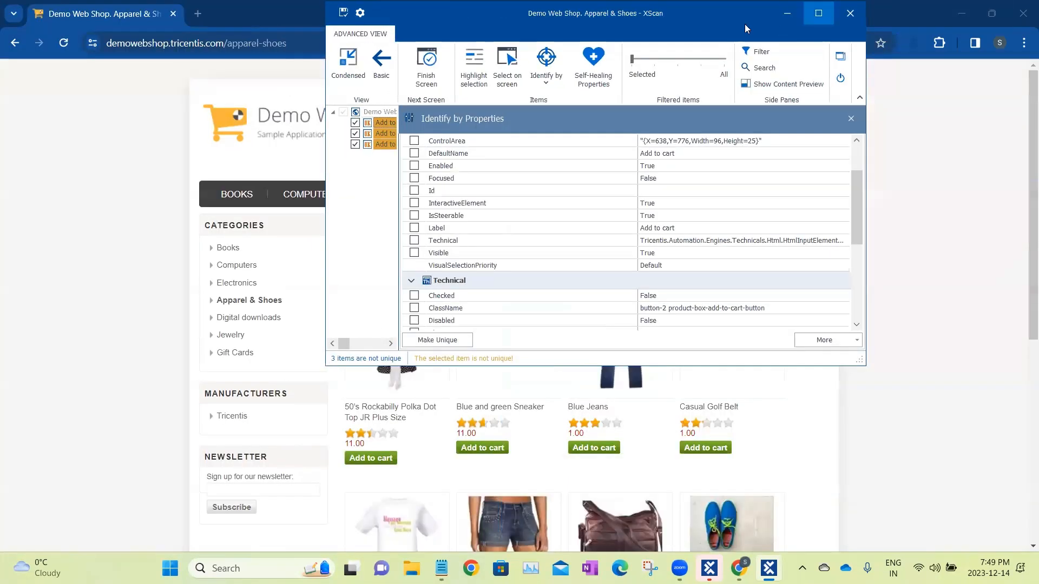
pyautogui.click(787, 13)
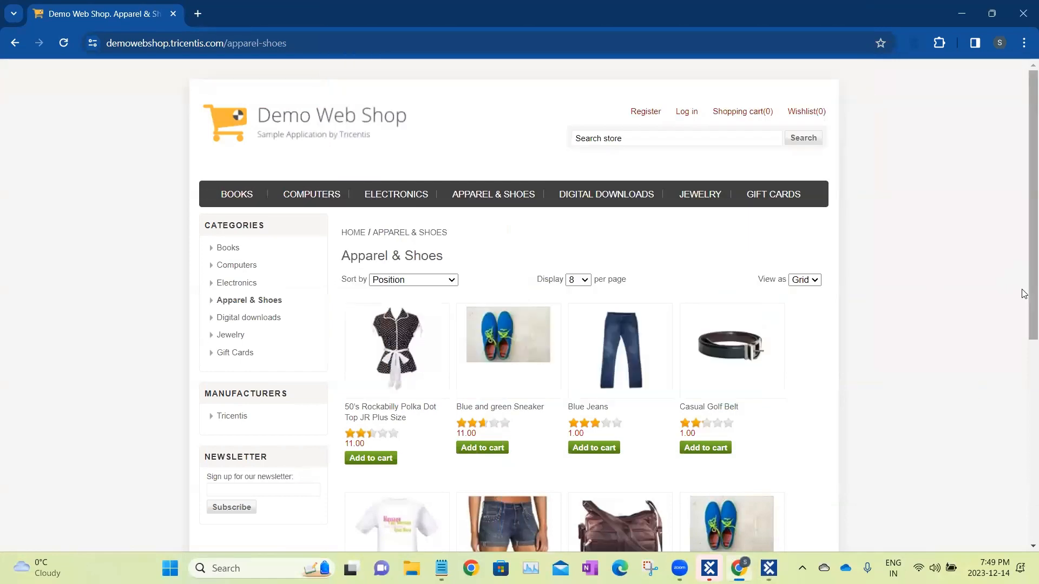
pyautogui.moveTo(1024, 288); pyautogui.dragTo(1024, 377)
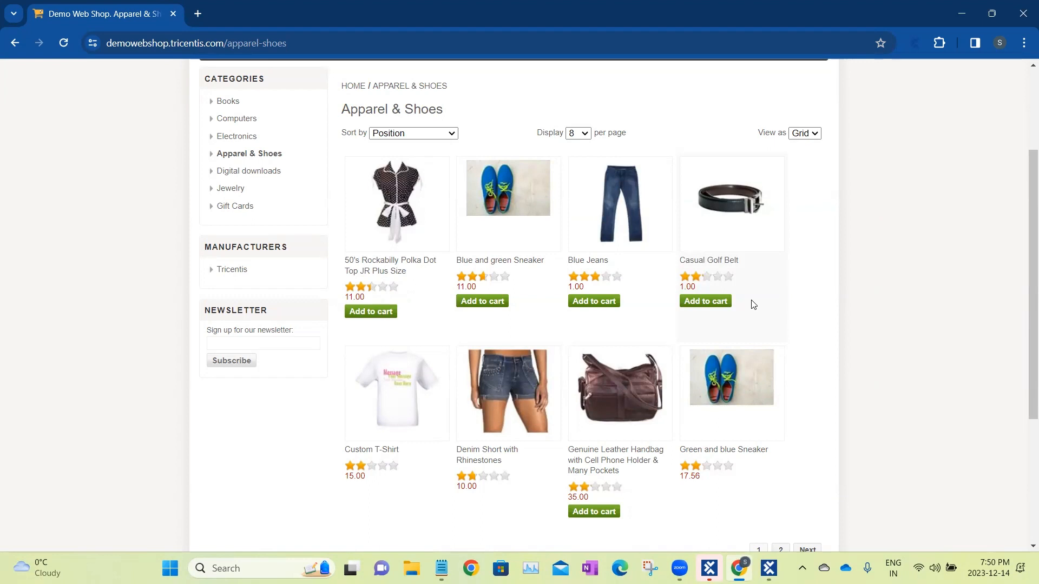
# Return to XScan, maximize its window, and resize the identification properties view beside the item list with Add to cart-1 selected.
pyautogui.click(769, 568)
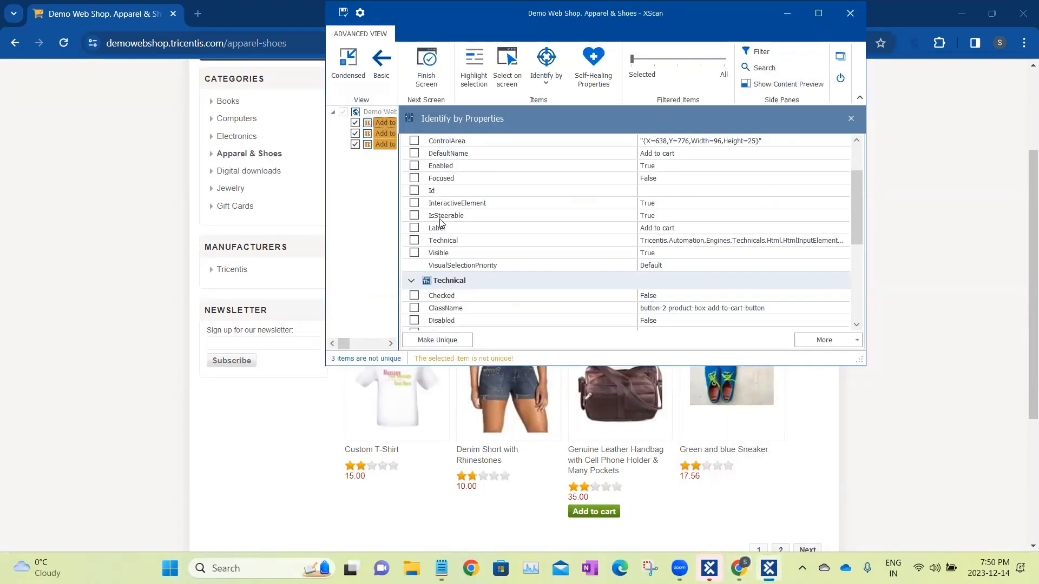
pyautogui.moveTo(399, 232); pyautogui.dragTo(743, 247)
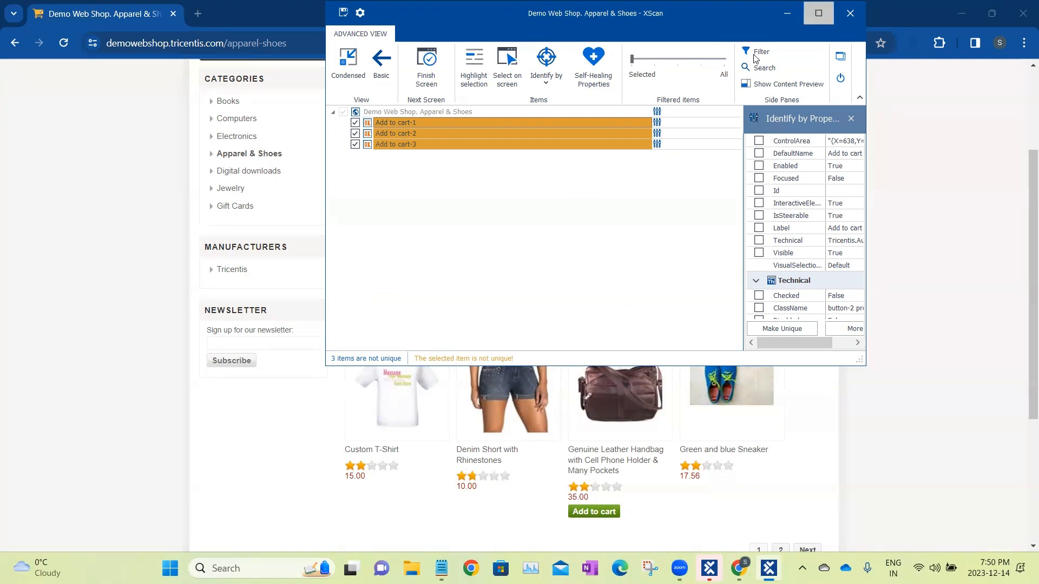
pyautogui.click(819, 13)
pyautogui.click(59, 121)
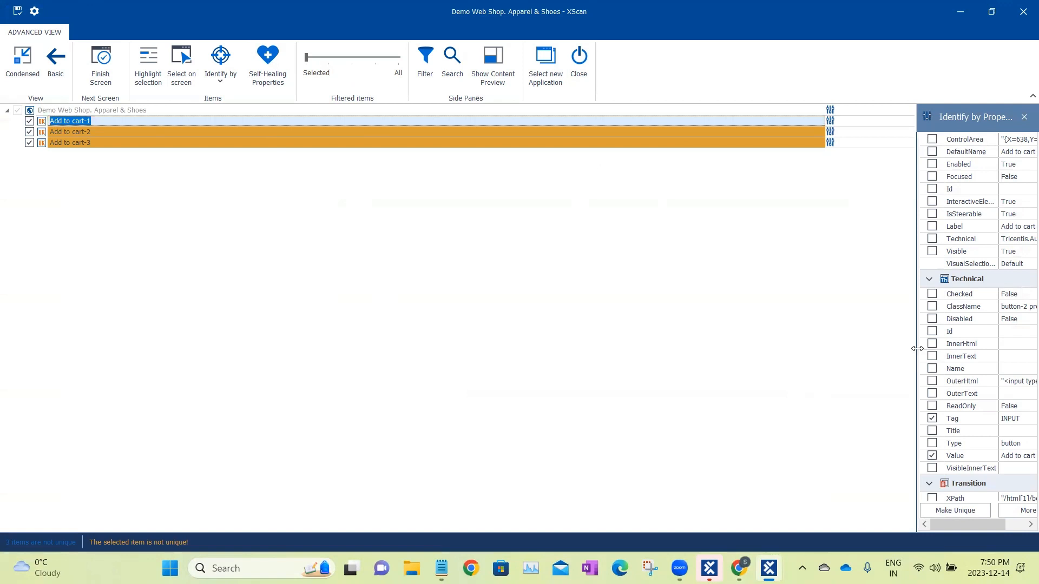
pyautogui.moveTo(904, 351); pyautogui.dragTo(619, 346)
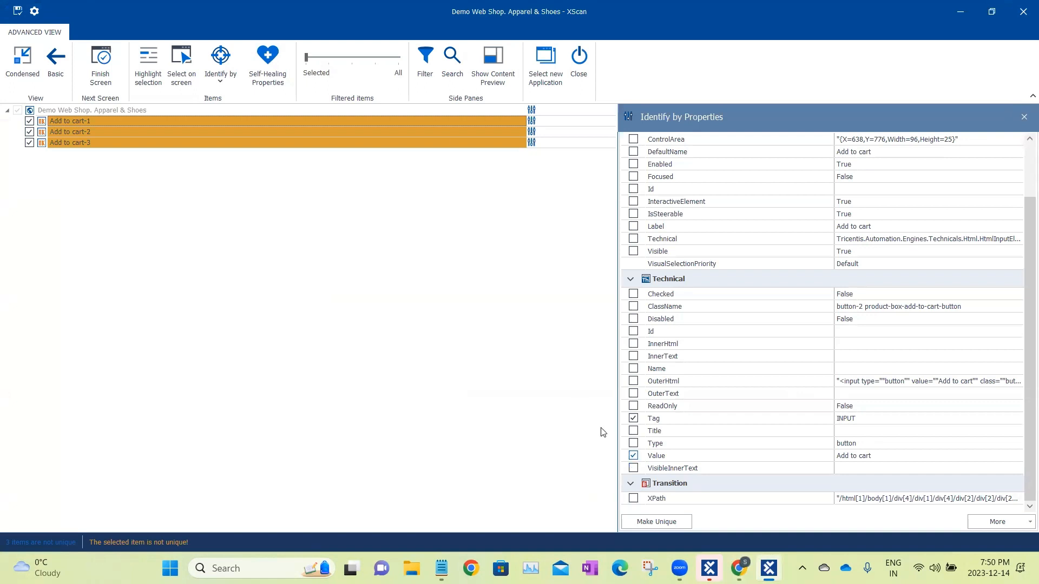
# Check the index identification of Add to cart-1 and compare it with the item's selected identification properties.
pyautogui.click(216, 70)
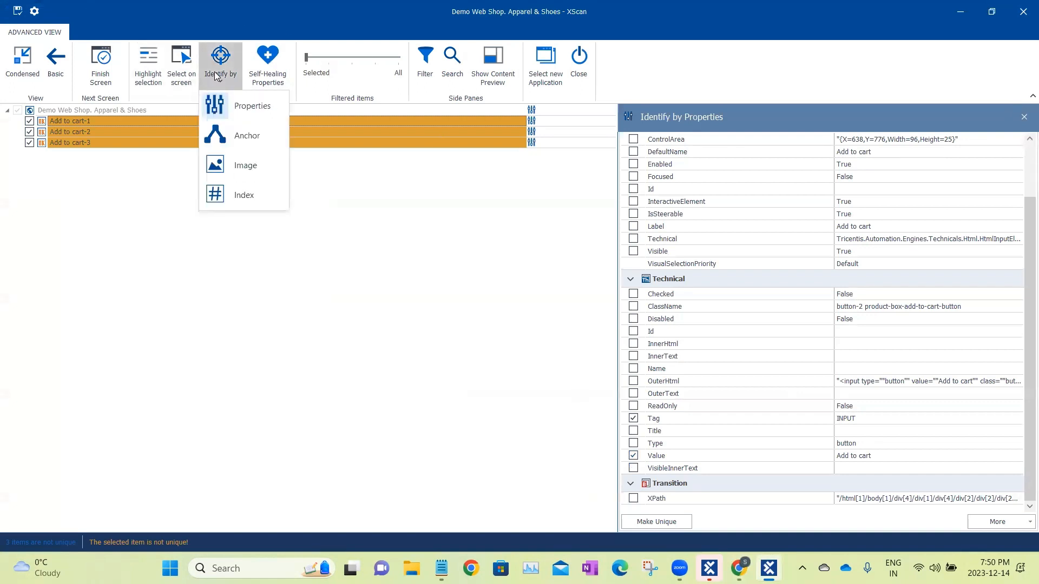
pyautogui.click(265, 202)
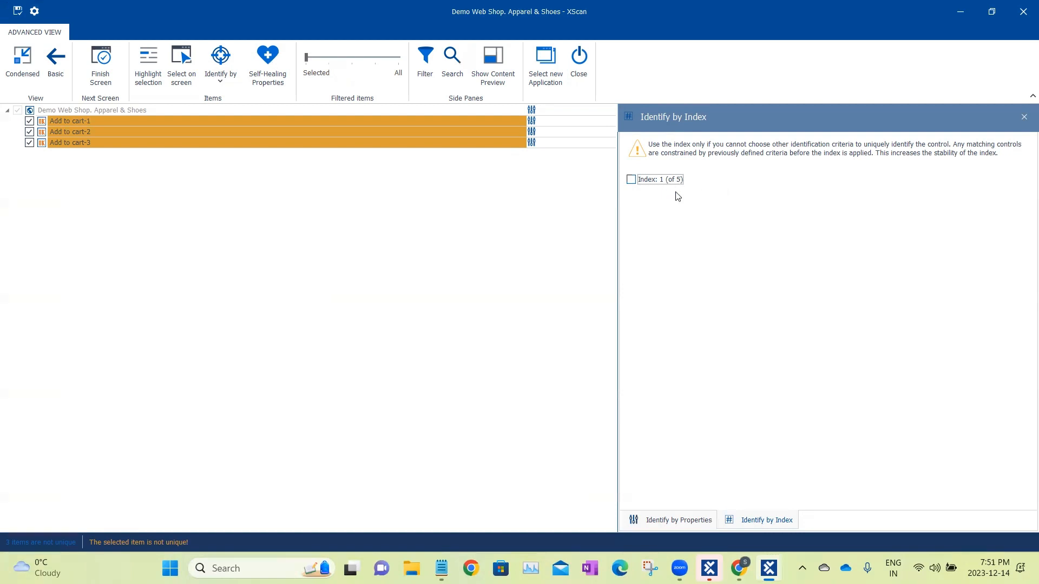
pyautogui.click(682, 521)
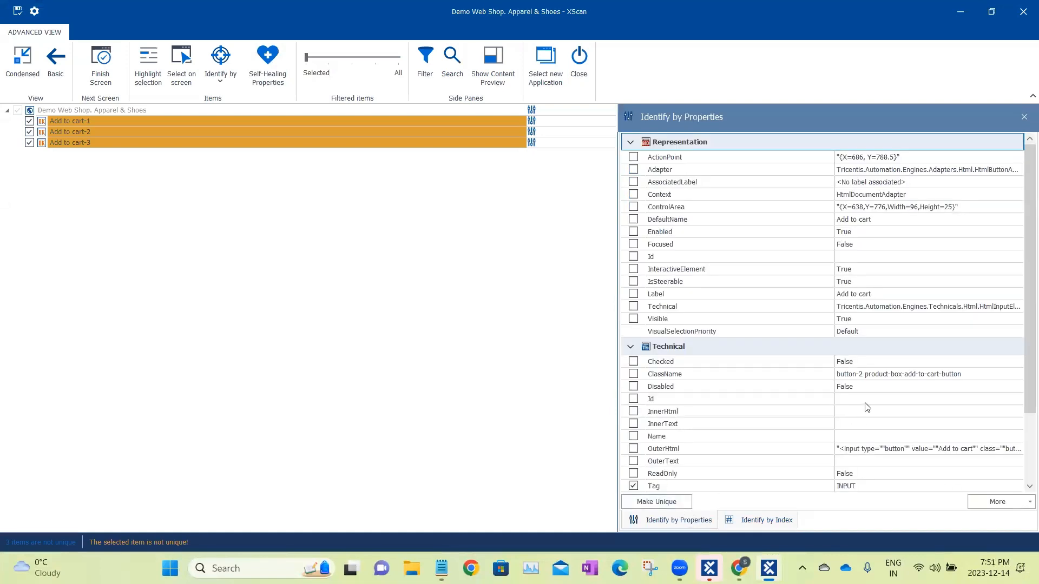
pyautogui.scroll(-3, 866, 408)
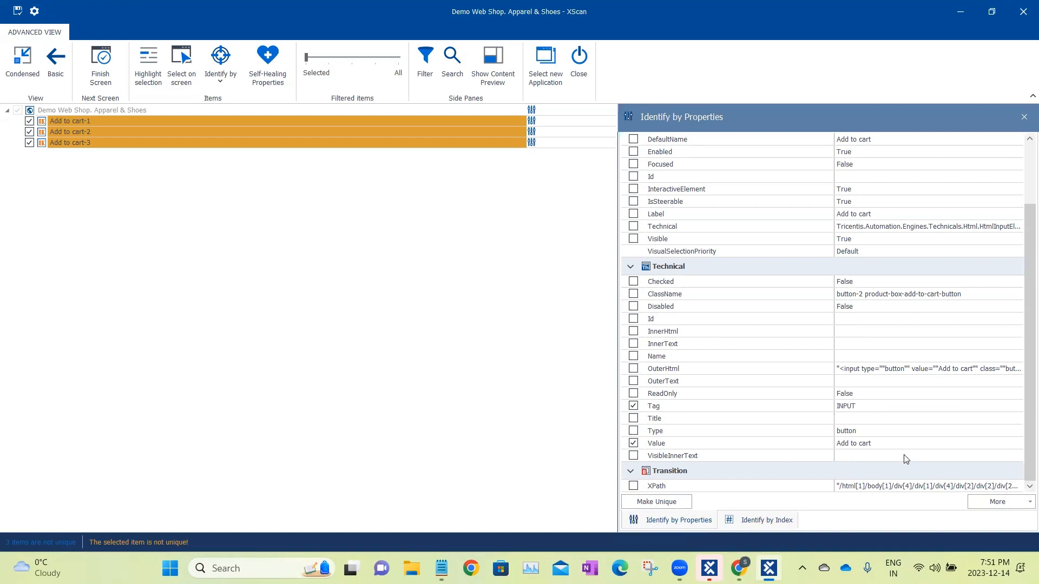
pyautogui.click(768, 520)
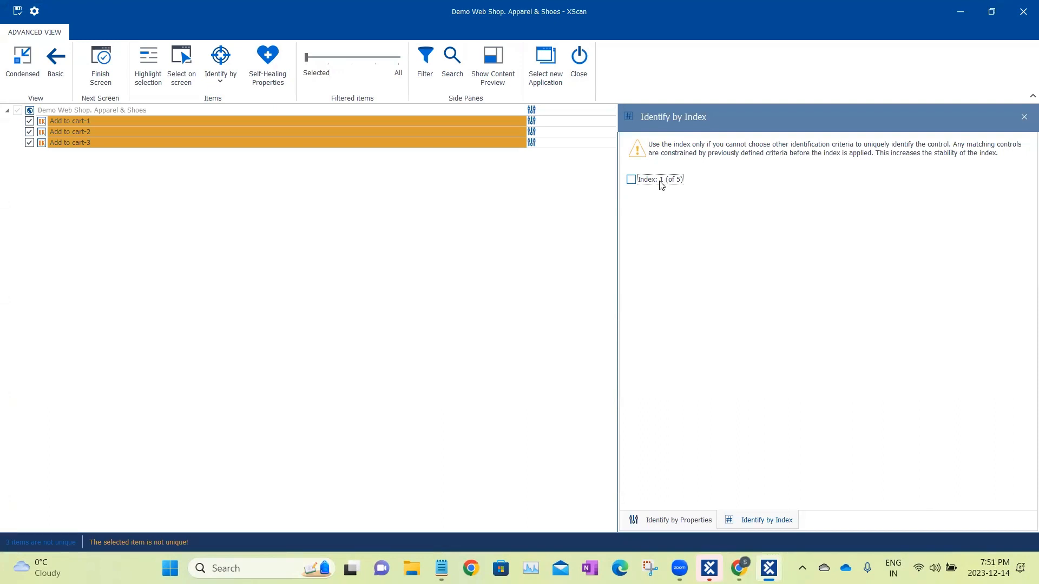
# Compare the index of Add to cart-3 with the properties selected to identify it.
pyautogui.click(113, 144)
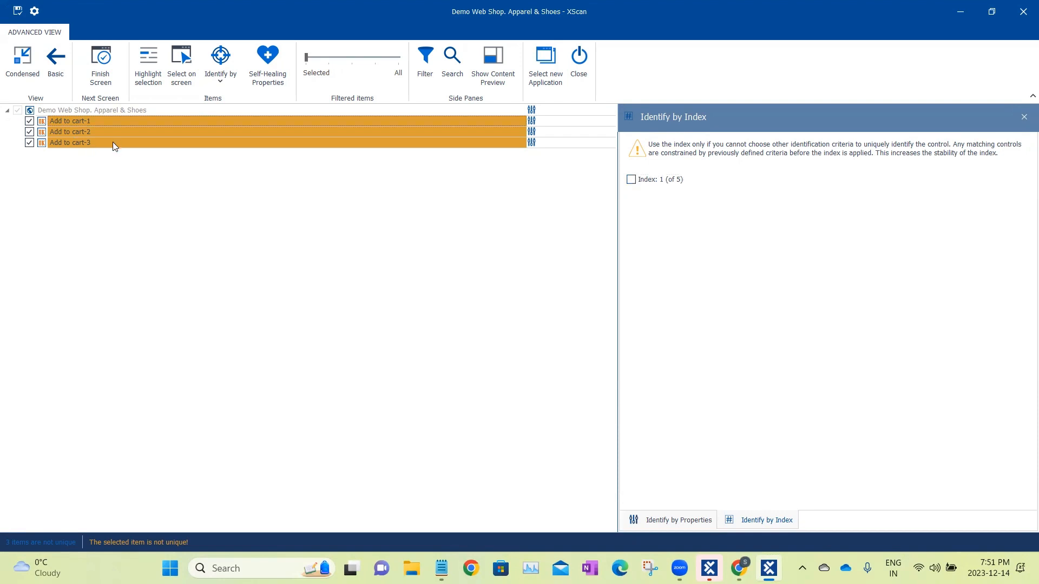
pyautogui.click(671, 520)
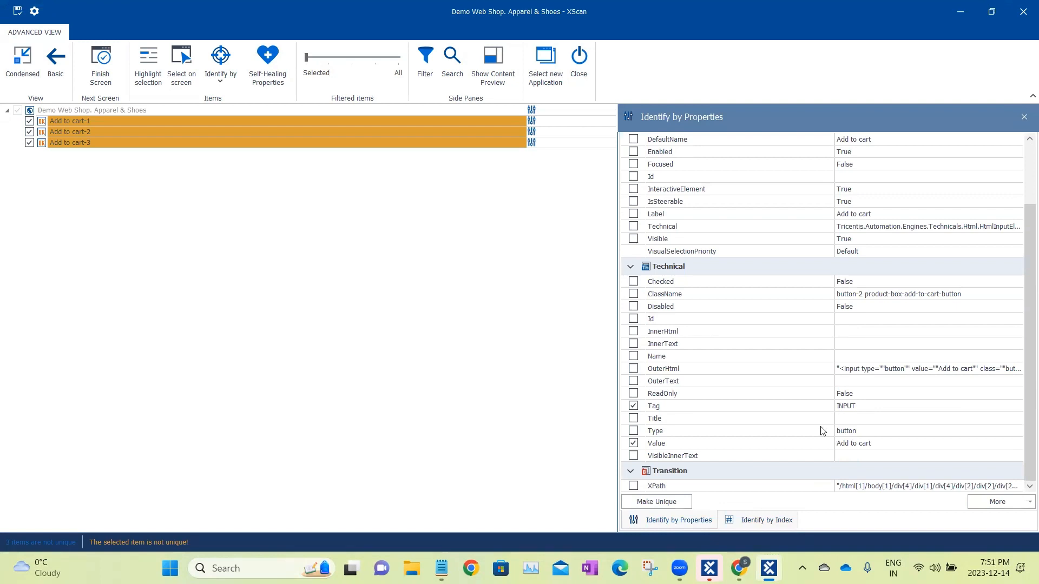
pyautogui.click(768, 521)
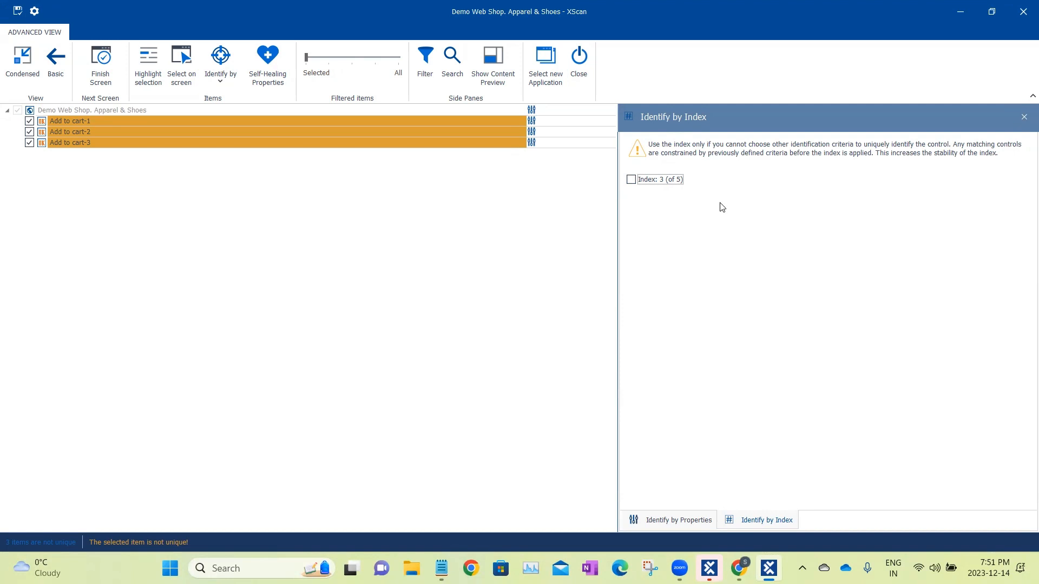
pyautogui.click(675, 520)
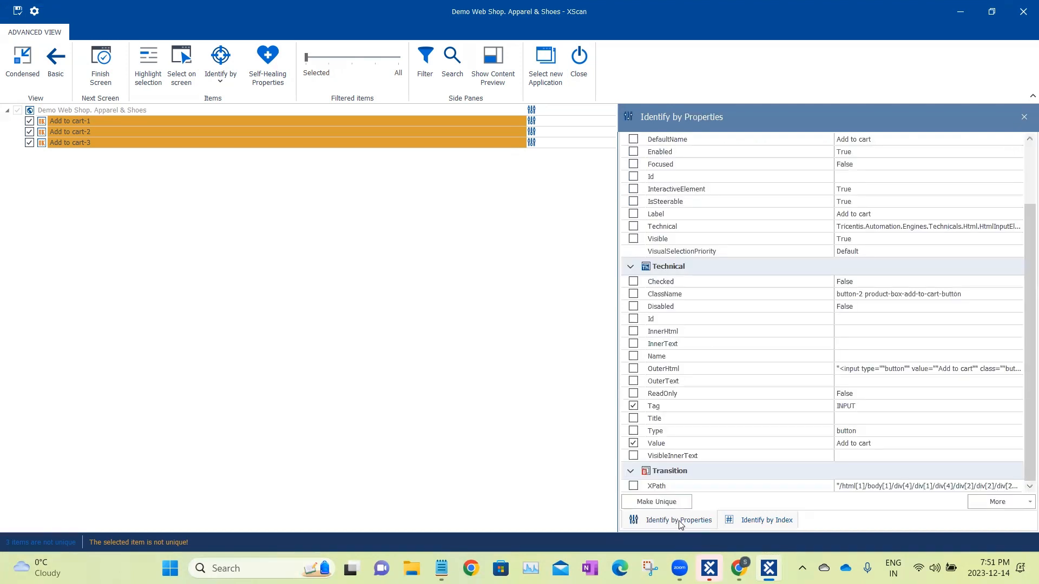
# Remove the Value property from the identification of Add to cart-3, leaving only Tag, and check the item's index.
pyautogui.click(633, 444)
pyautogui.click(634, 444)
pyautogui.click(193, 142)
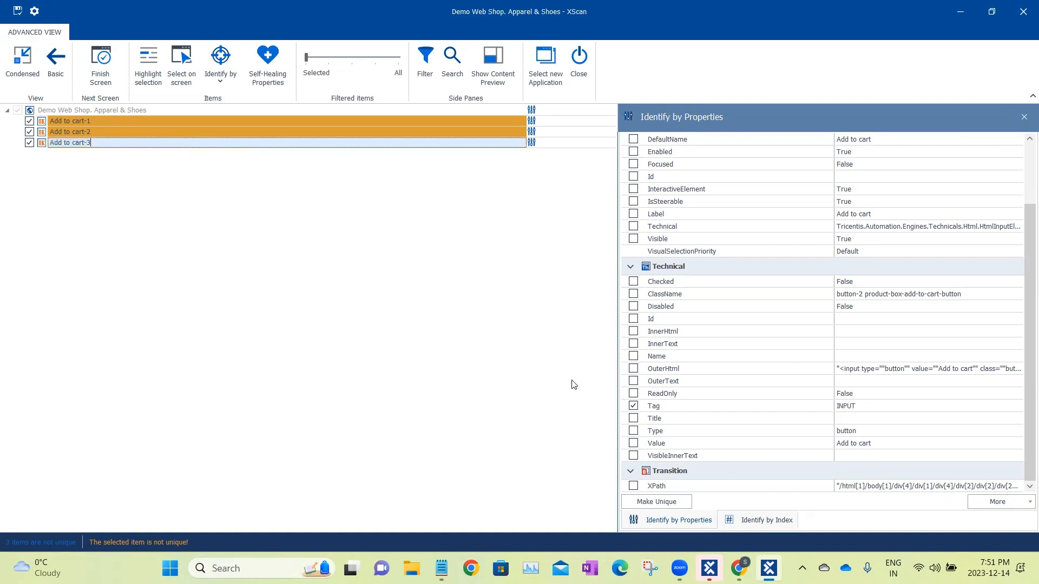
pyautogui.click(760, 521)
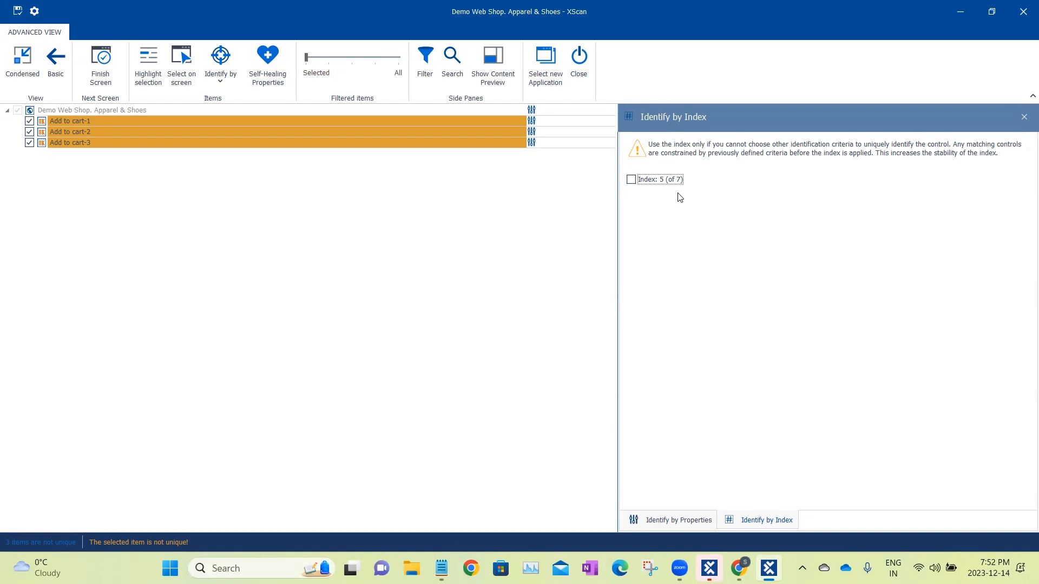
pyautogui.click(112, 142)
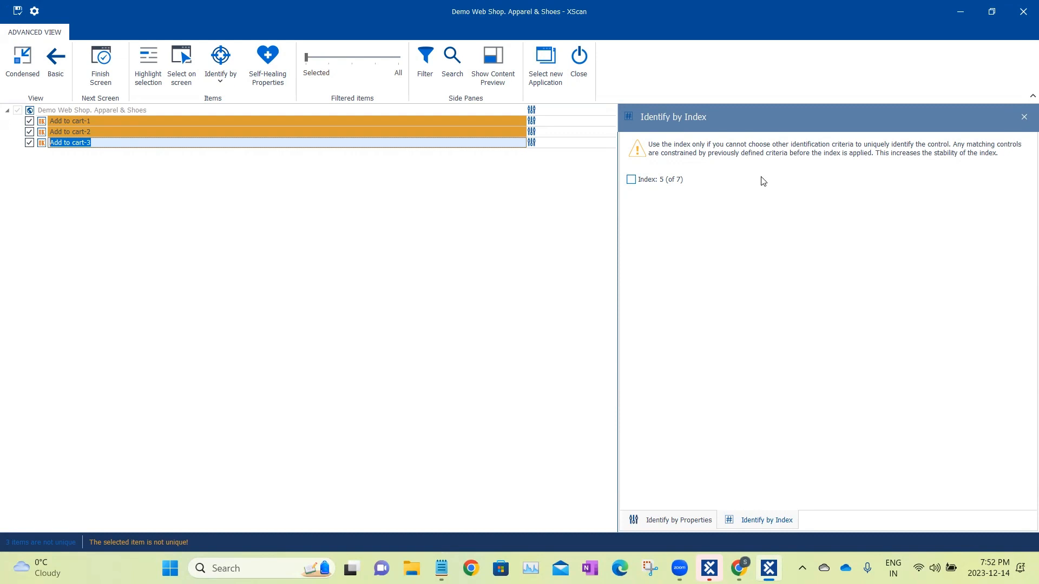
pyautogui.click(690, 521)
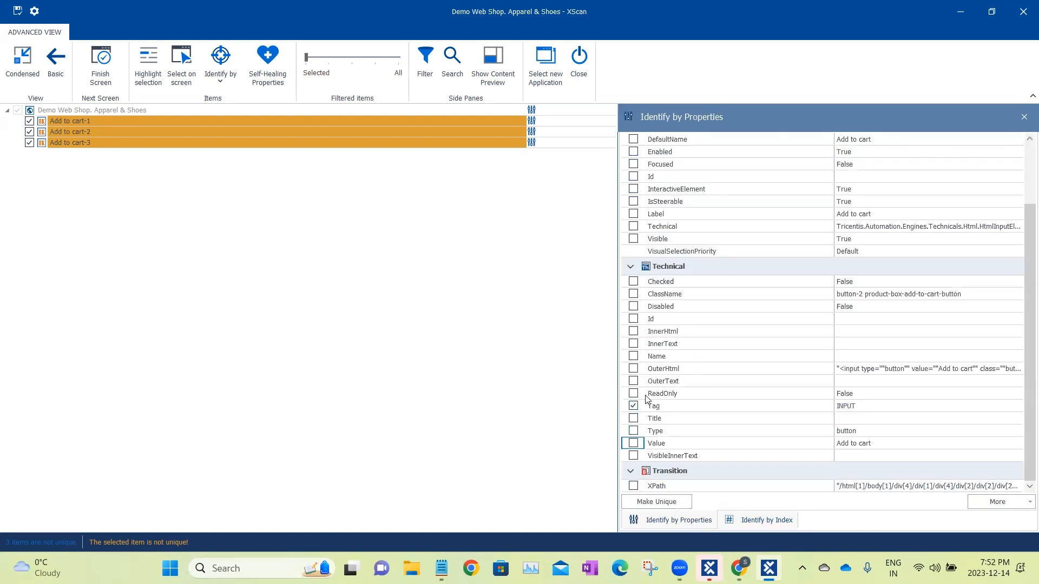
# Add the 50's Rockabilly Polka Dot Top JR Plus Size link from the web page to the scan and select it for review.
pyautogui.click(36, 52)
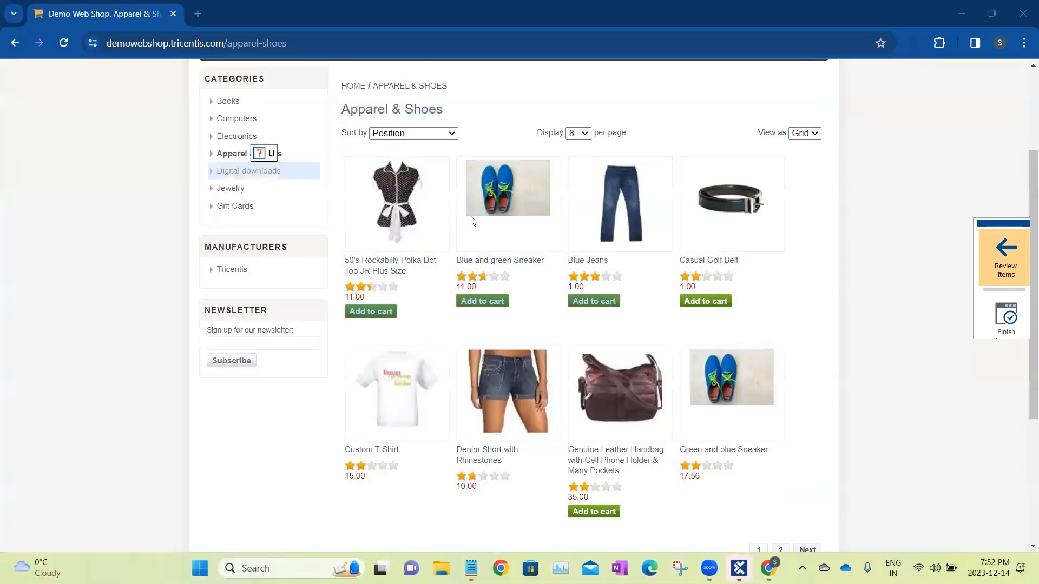
pyautogui.click(381, 271)
pyautogui.click(988, 251)
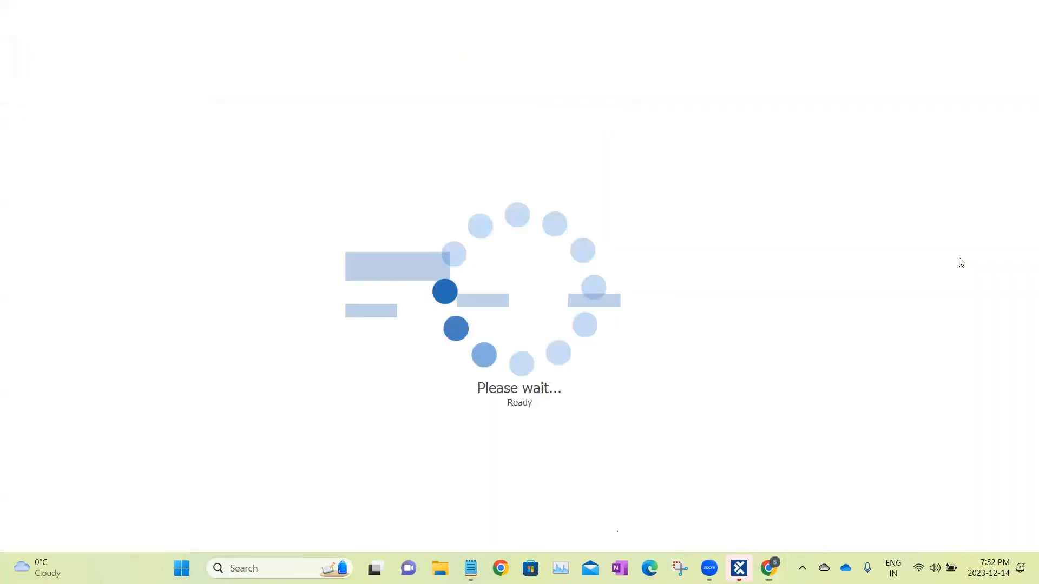
pyautogui.click(162, 120)
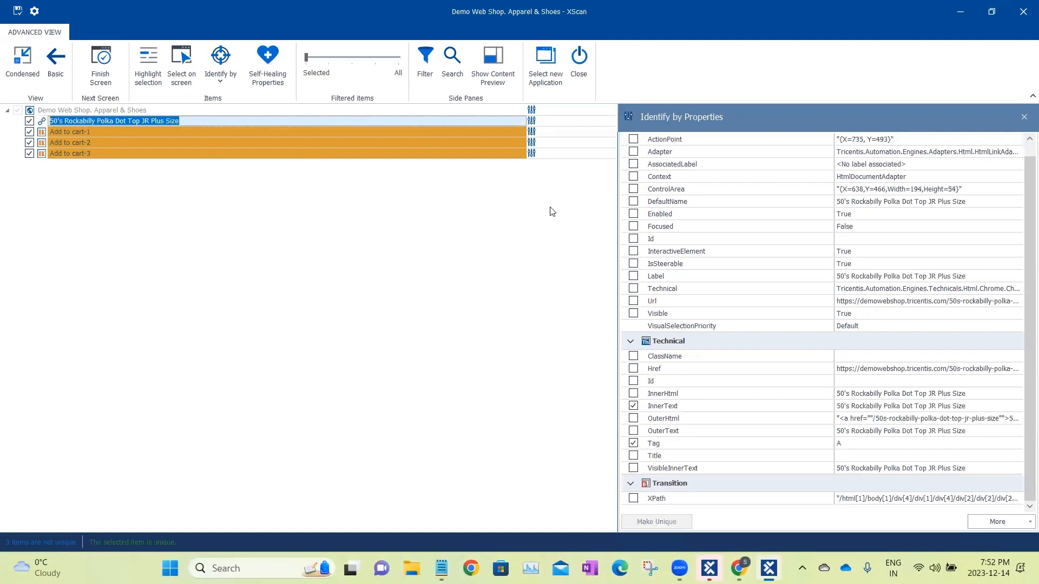
# Temporarily exclude InnerText from the Polka Dot Top link's identification, check its index, and restore InnerText.
pyautogui.click(634, 406)
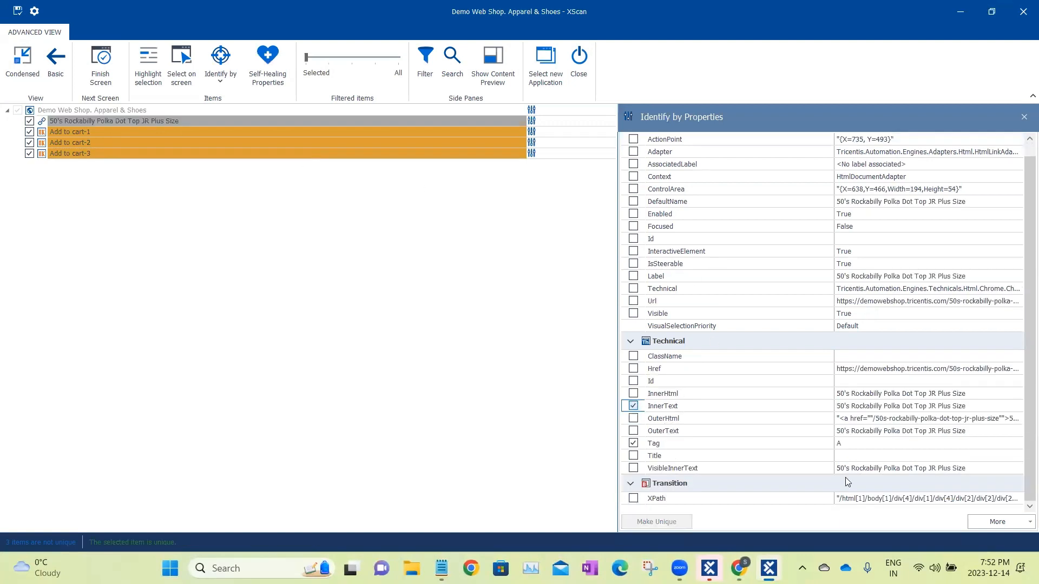
pyautogui.press('space')
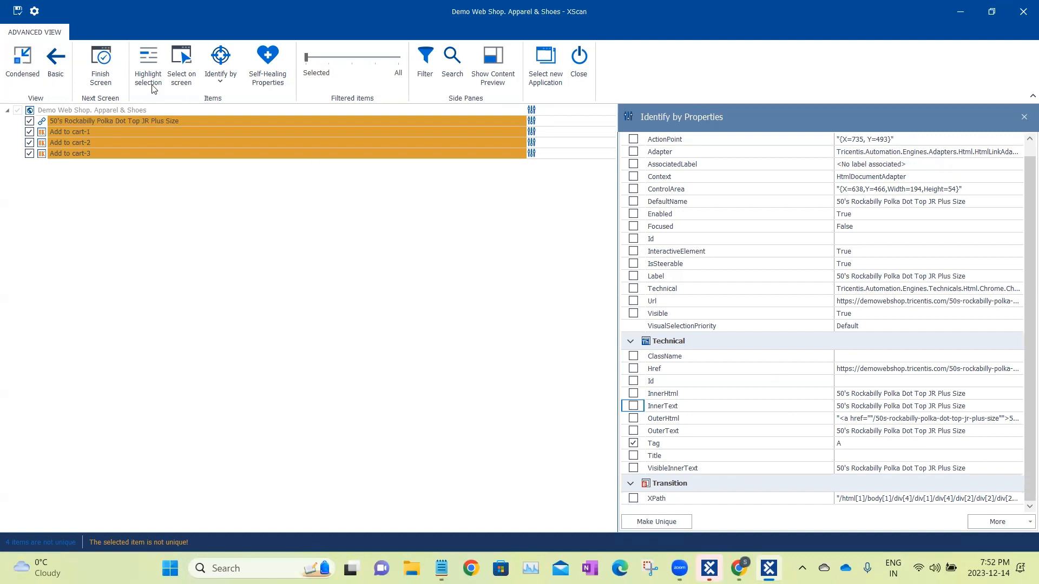
pyautogui.click(220, 80)
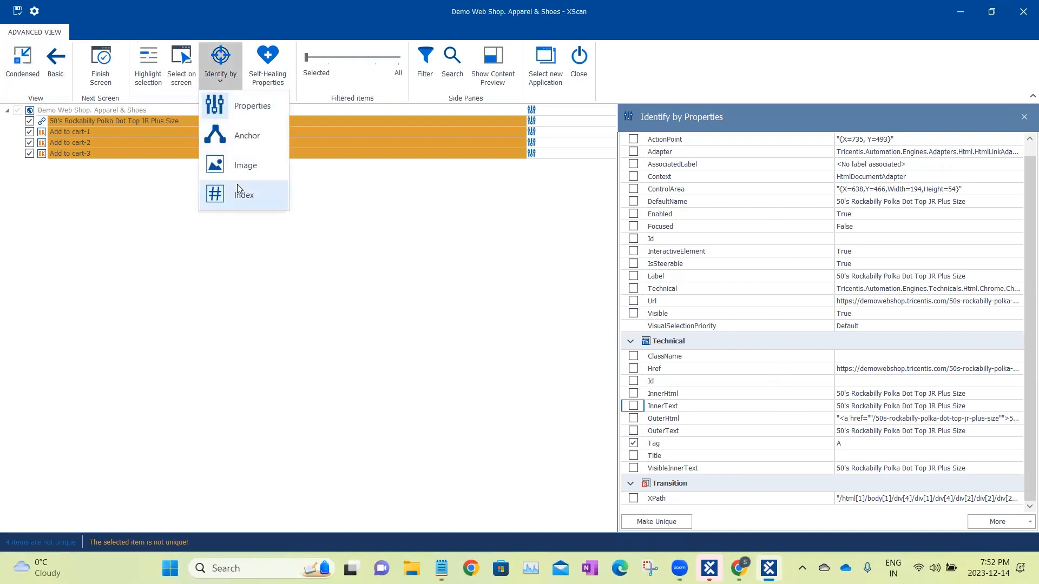
pyautogui.click(257, 204)
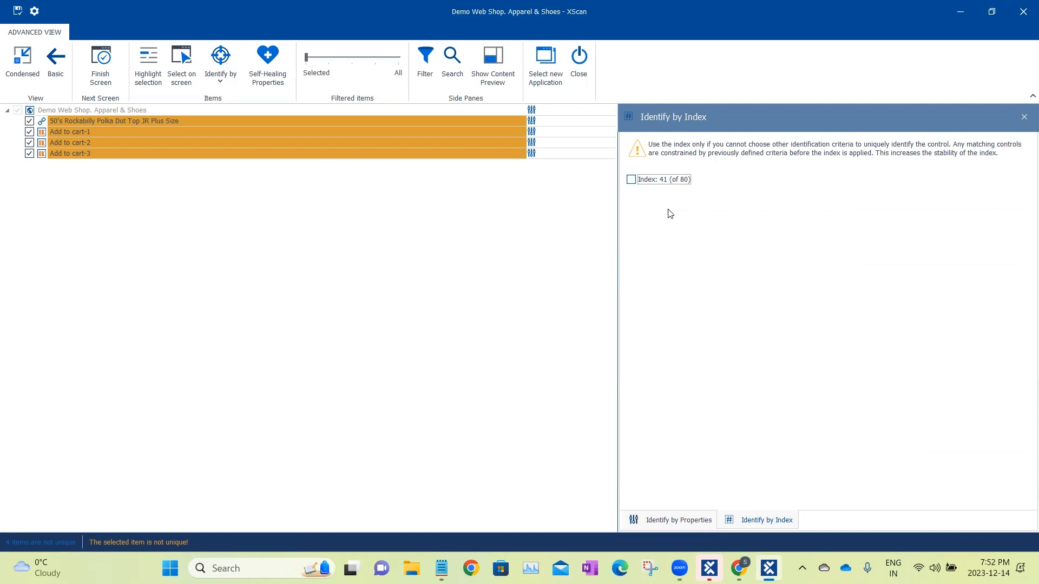
pyautogui.click(682, 520)
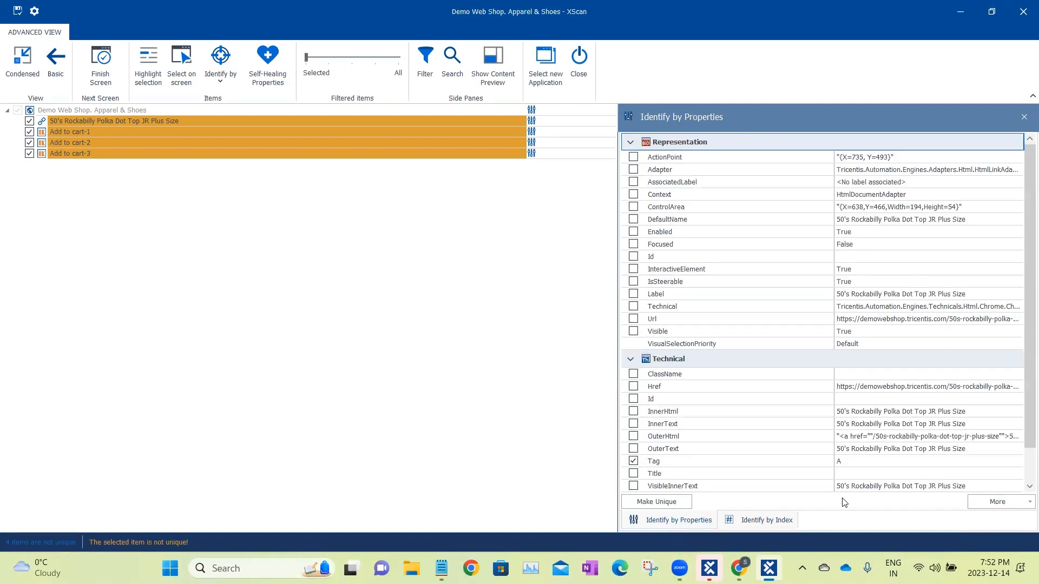
pyautogui.click(633, 424)
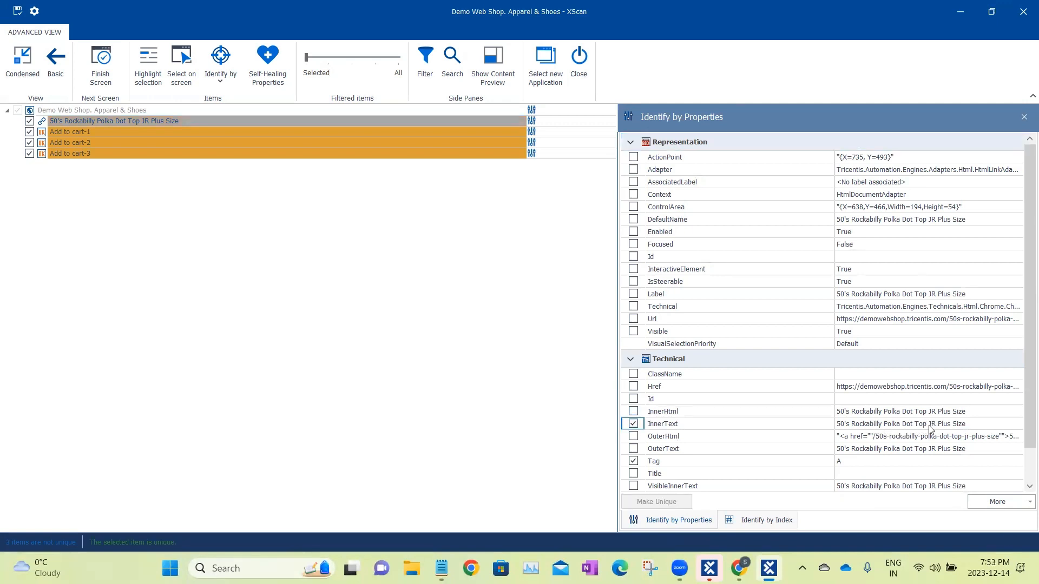
# View the index identification of the Polka Dot Top link with InnerText and Tag selected, and close that view.
pyautogui.click(401, 121)
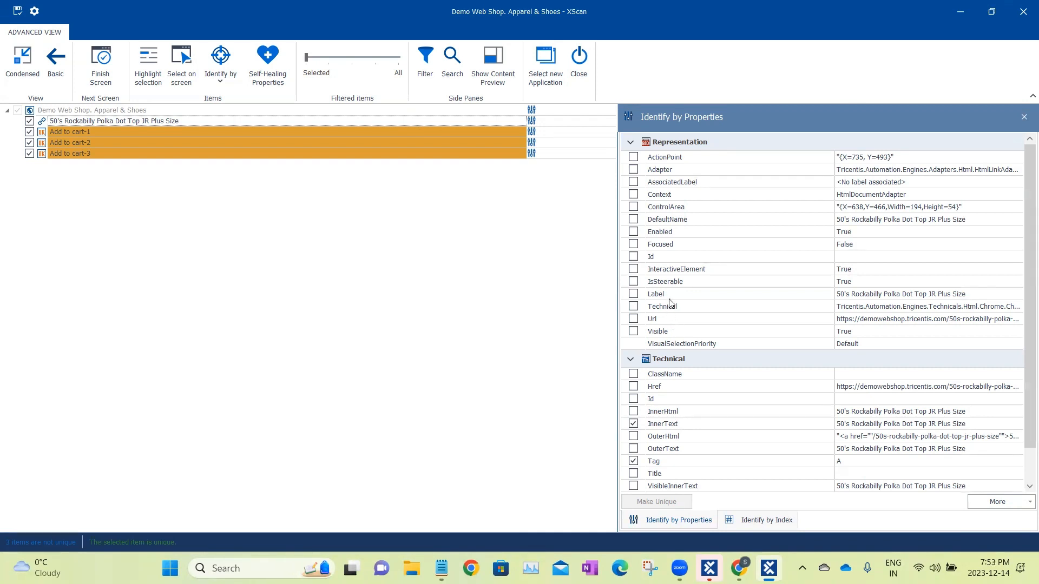
pyautogui.click(762, 521)
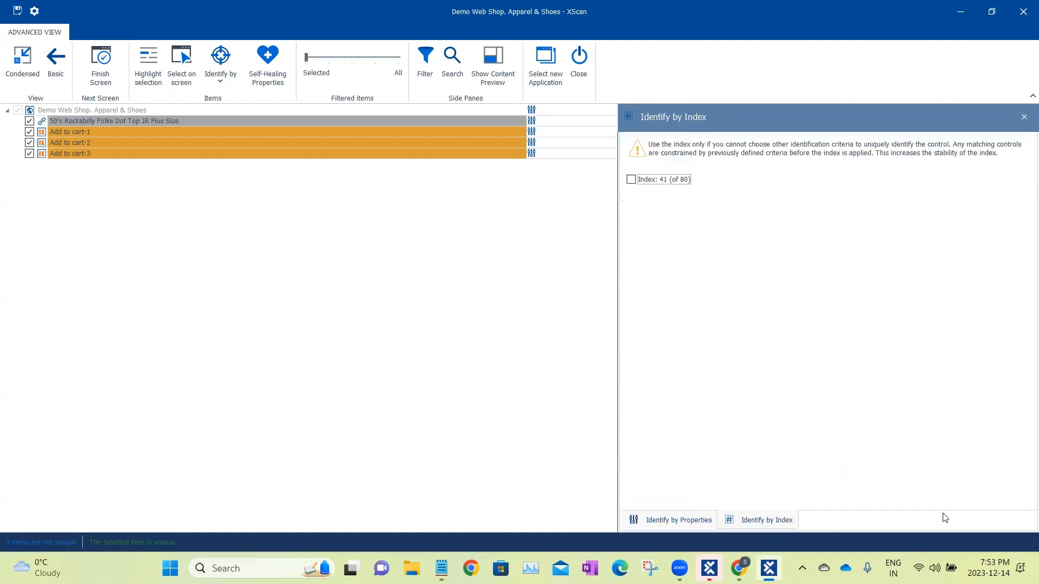
pyautogui.click(1024, 117)
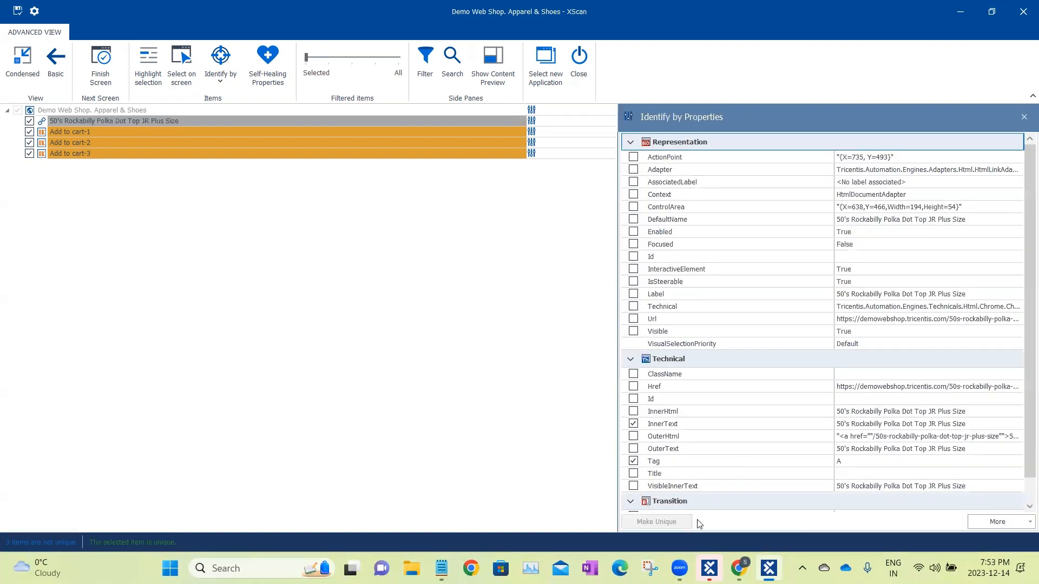
# Try enabling index identification for the Polka Dot Top link, and turn it off again.
pyautogui.click(146, 120)
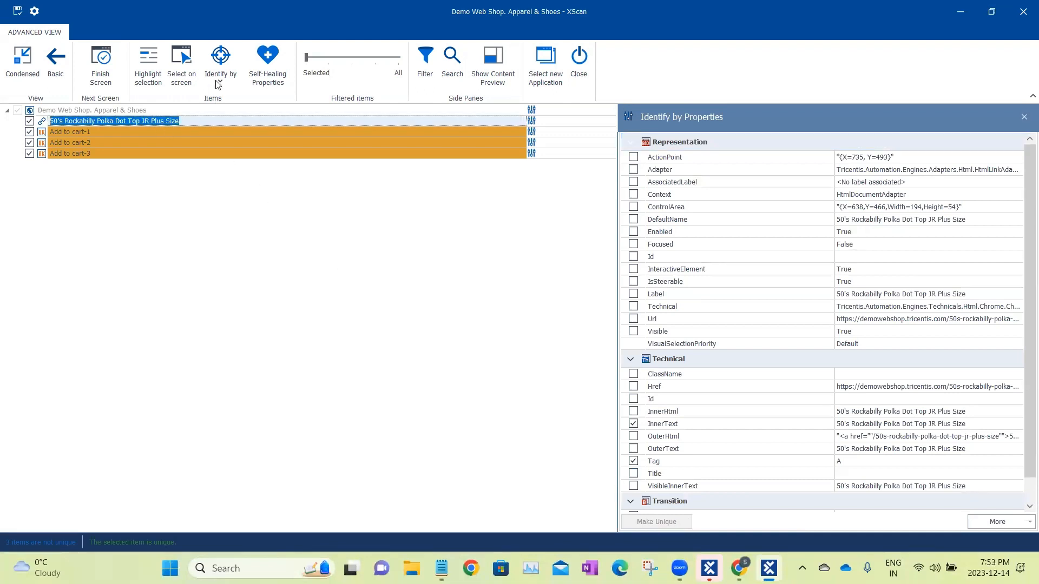
pyautogui.click(217, 81)
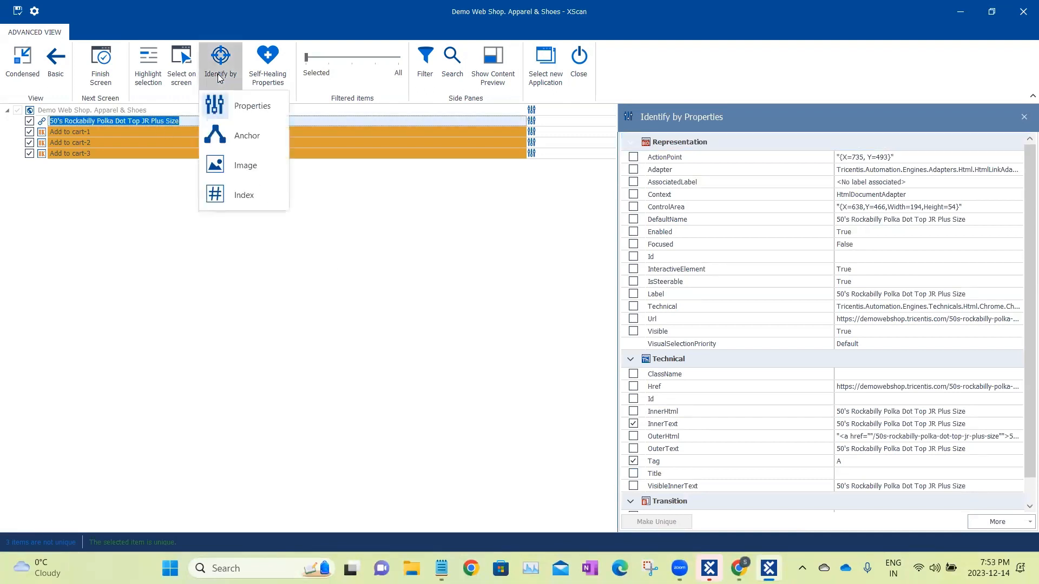
pyautogui.click(240, 196)
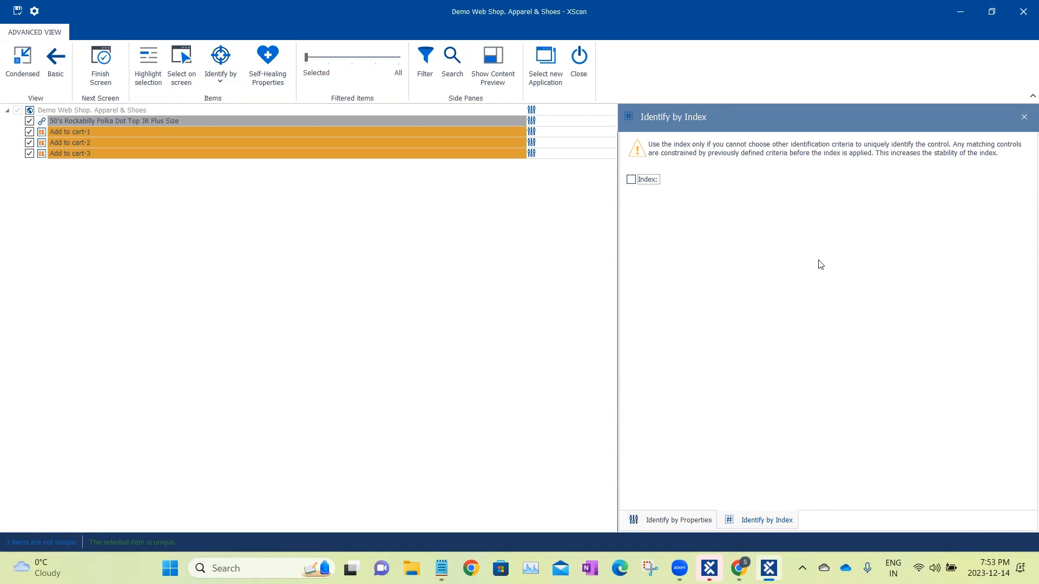
pyautogui.click(632, 182)
pyautogui.click(631, 181)
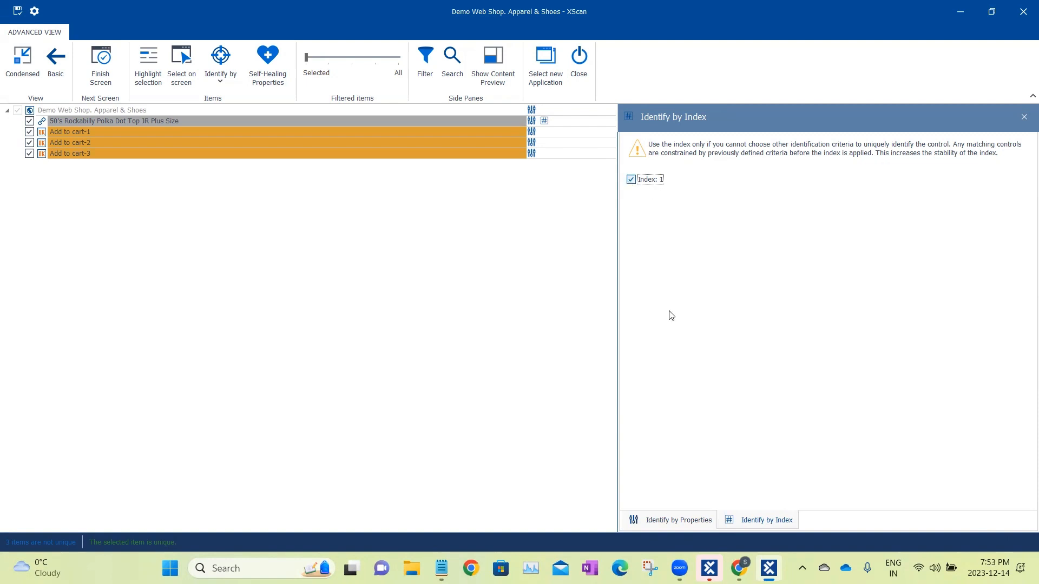
# Identify Add to cart-1 by index 1 (of 5) and open its identification properties for review.
pyautogui.click(378, 130)
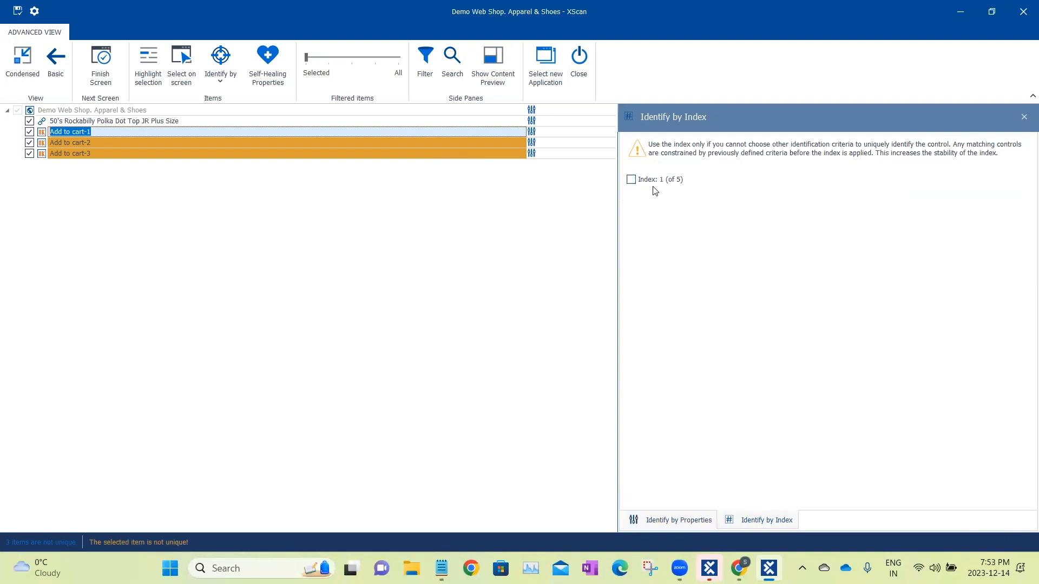
pyautogui.click(631, 180)
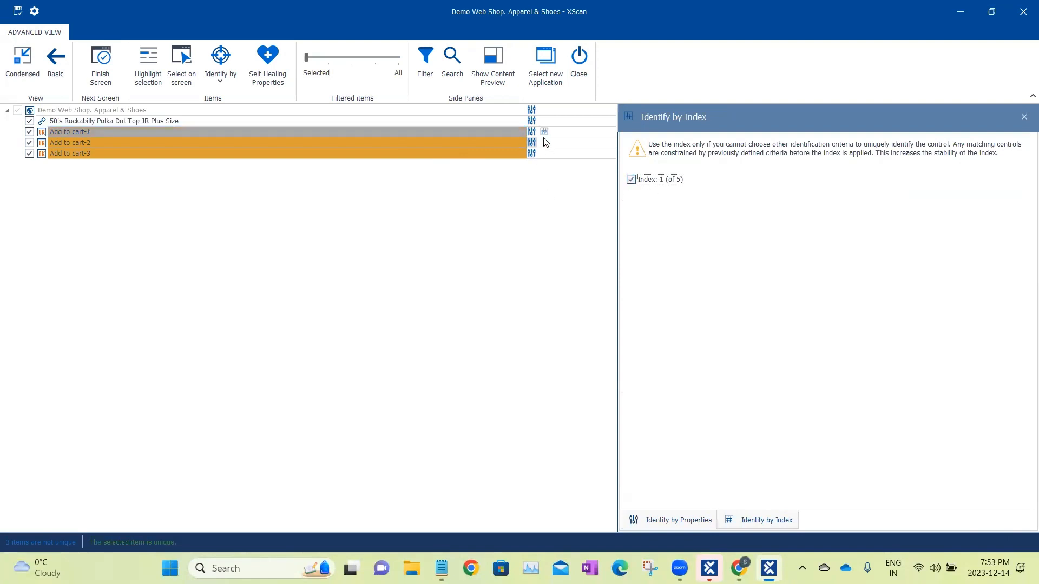
pyautogui.moveTo(544, 134)
pyautogui.click(667, 522)
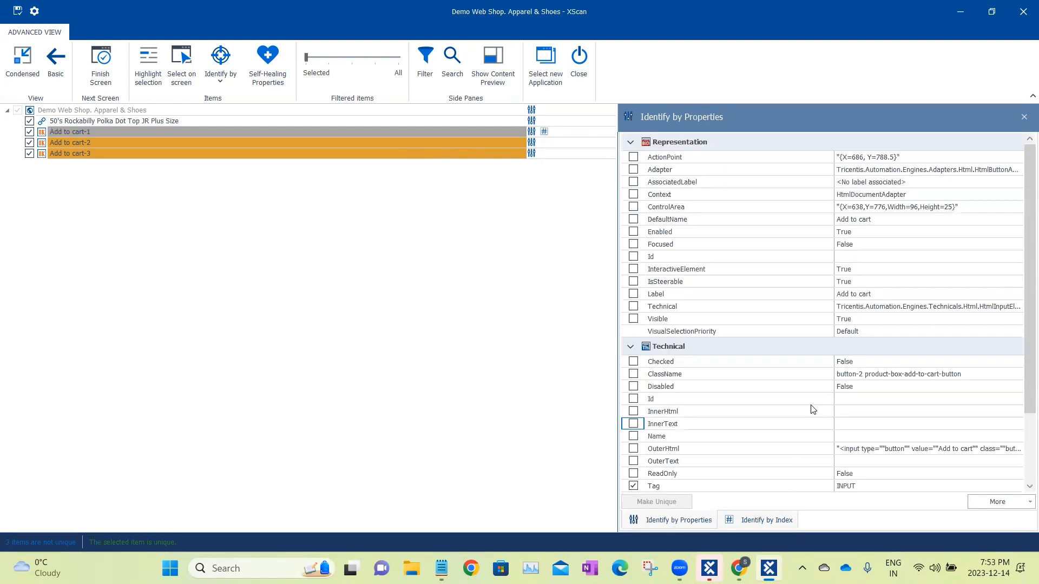
# Review the properties and index of Add to cart-1, and identify Add to cart-2 by index 2 (of 5).
pyautogui.scroll(-2, 814, 400)
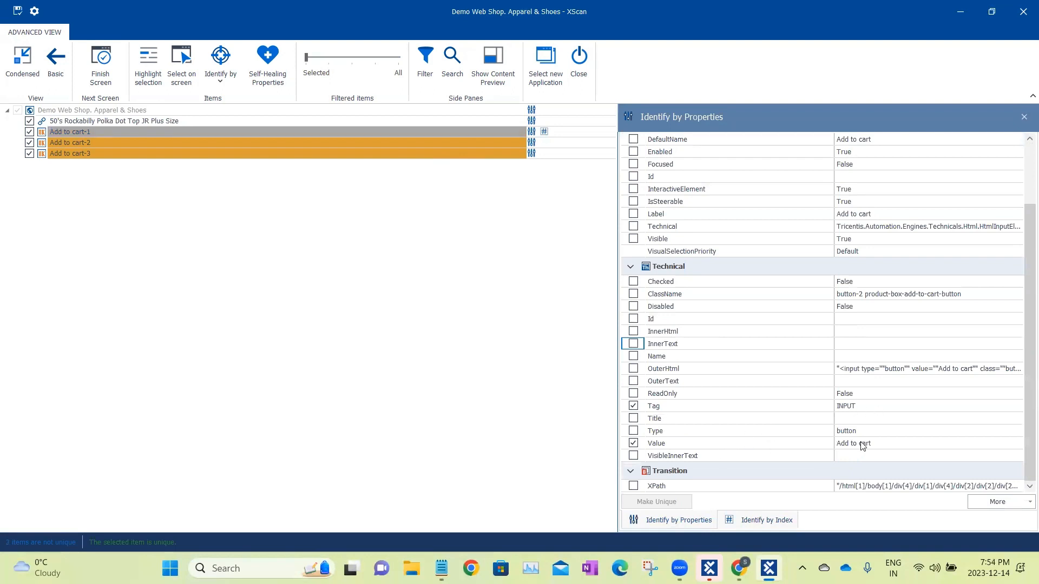
pyautogui.click(763, 521)
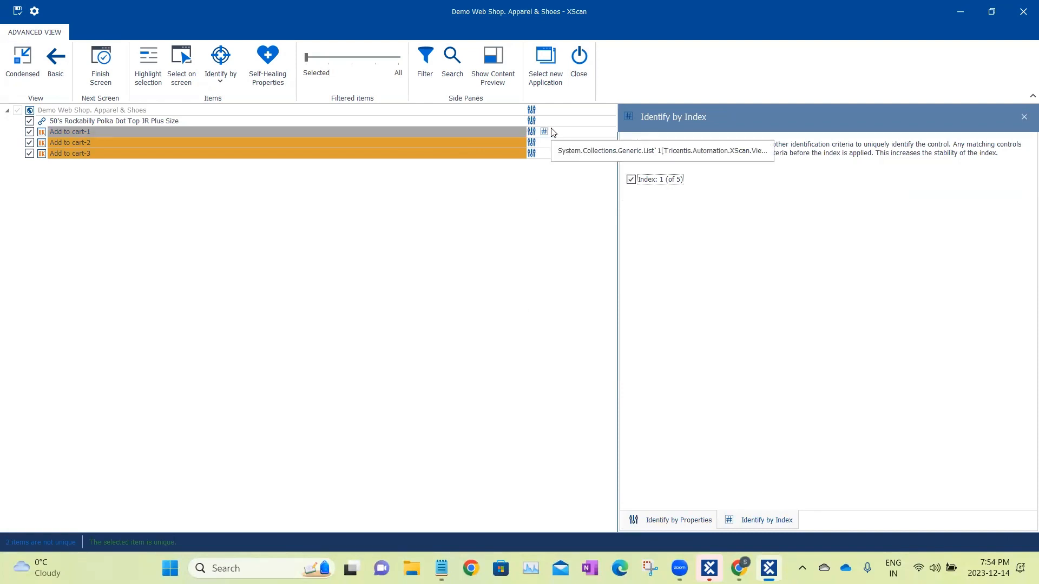
pyautogui.click(507, 141)
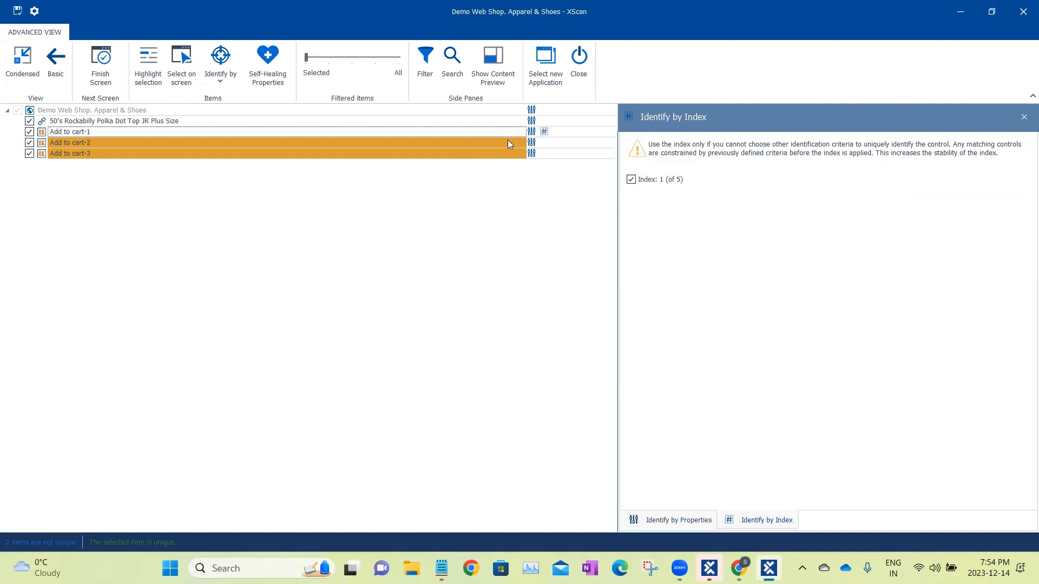
pyautogui.click(631, 180)
pyautogui.click(631, 180)
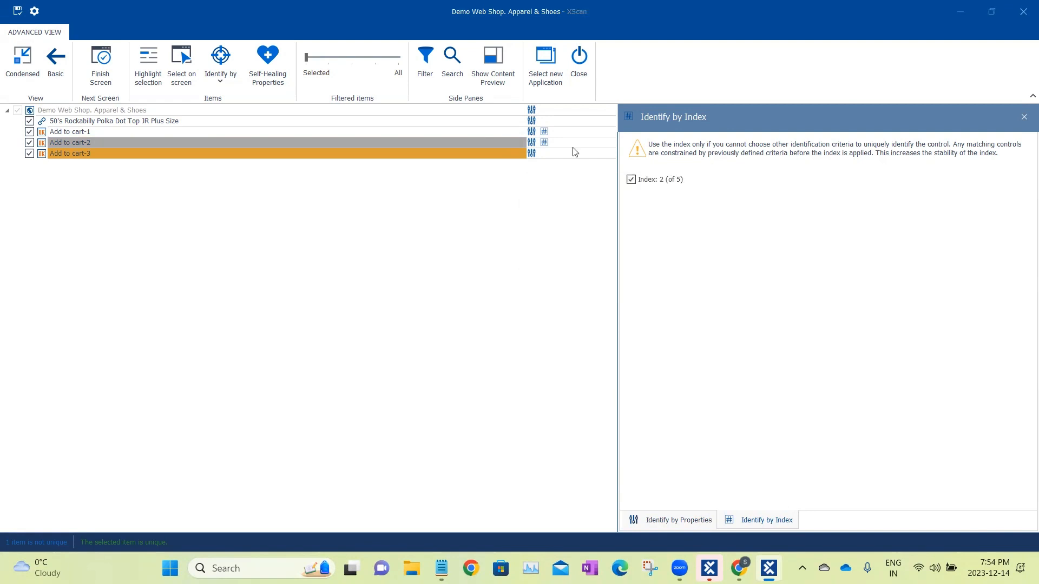
# Add the Genuine Leather Handbag's Add to cart button from the shop page to the scanned items and return to reviewing them.
pyautogui.click(965, 13)
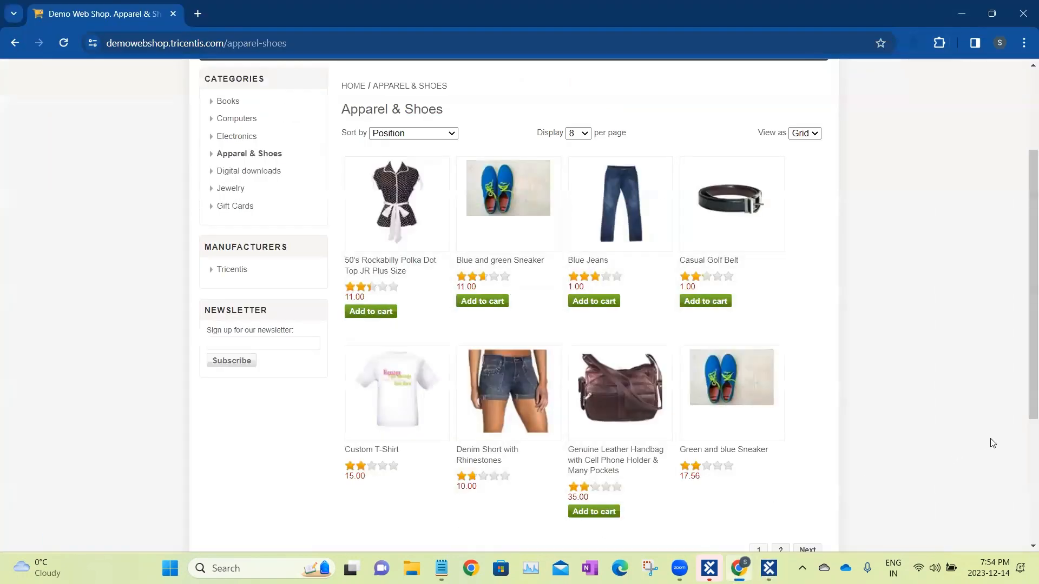
pyautogui.moveTo(1024, 375)
pyautogui.mouseDown()
pyautogui.moveTo(1023, 490)
pyautogui.moveTo(1024, 277)
pyautogui.moveTo(1024, 441)
pyautogui.moveTo(1024, 306)
pyautogui.moveTo(1024, 378)
pyautogui.mouseUp()
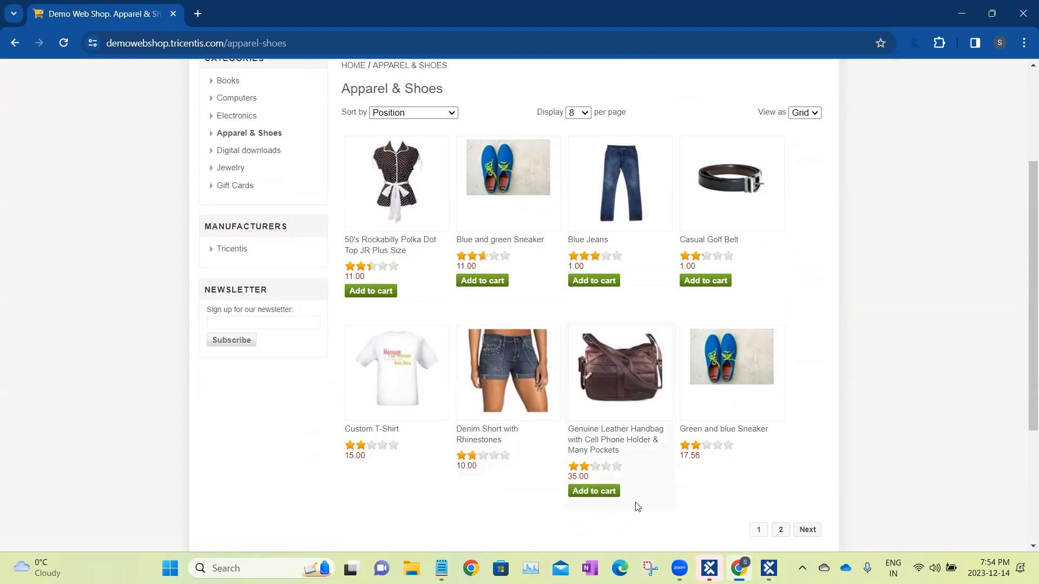
pyautogui.click(769, 568)
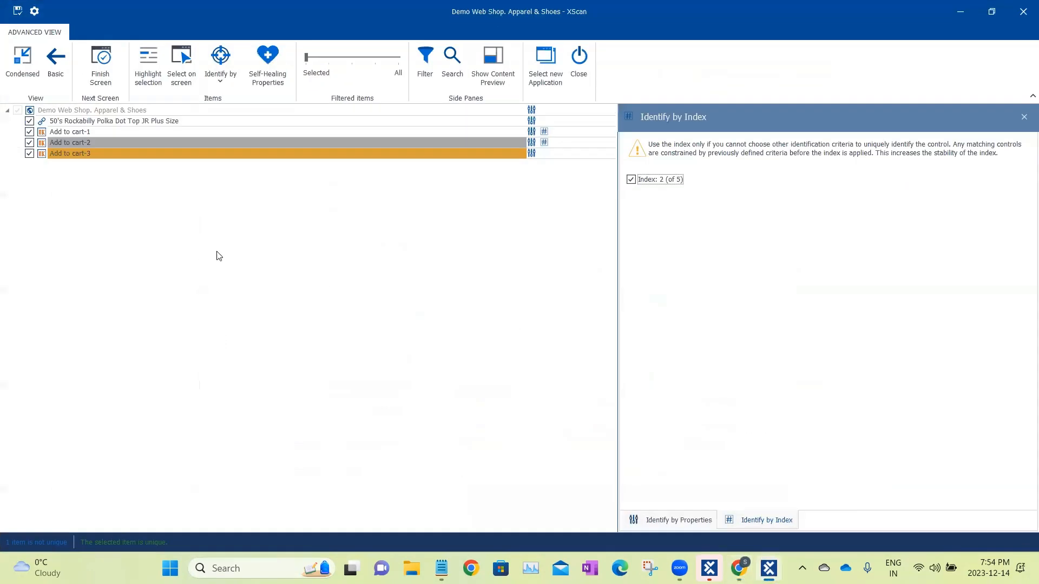
pyautogui.click(31, 61)
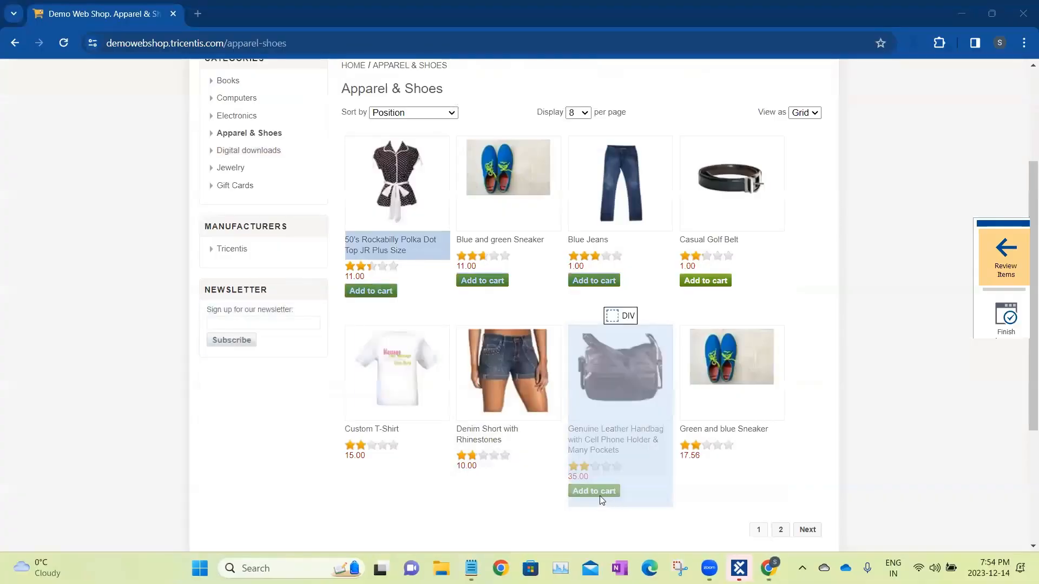
pyautogui.click(613, 495)
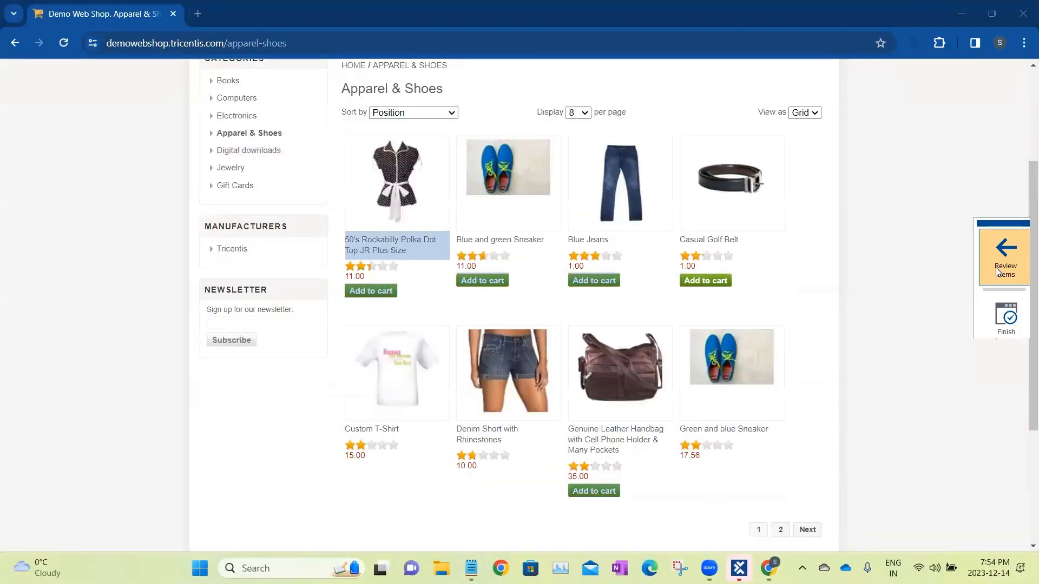
pyautogui.click(995, 267)
# Highlight the newly scanned Add to cart item on the page and identify it by index 5 (of 5).
pyautogui.click(94, 163)
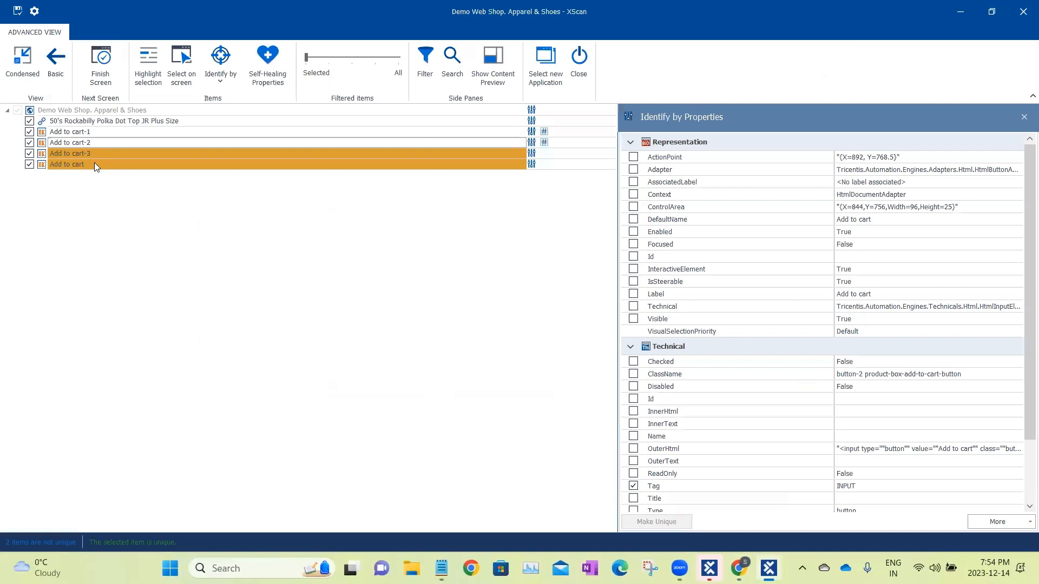
pyautogui.click(106, 165)
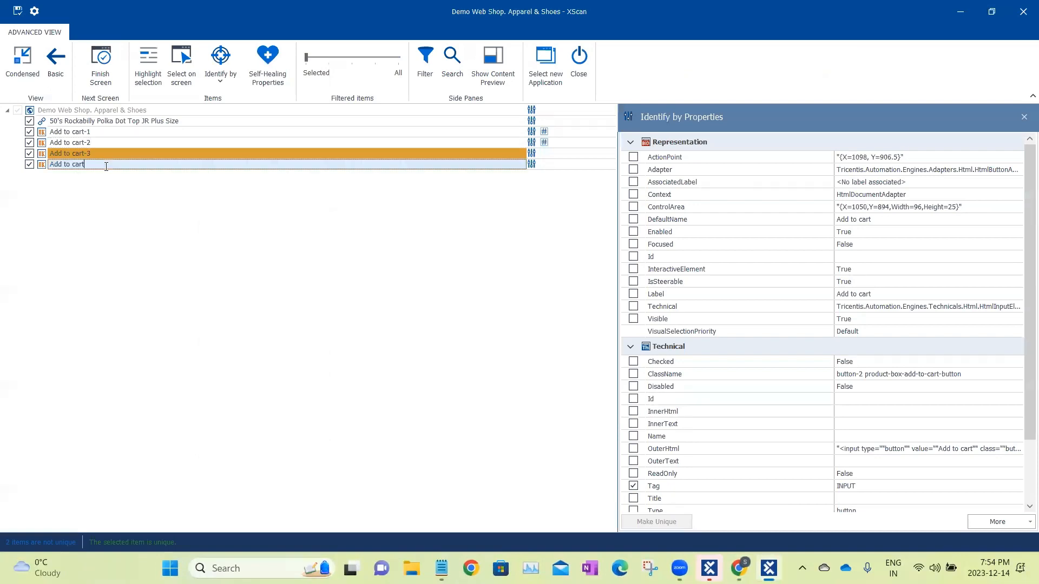
pyautogui.click(144, 59)
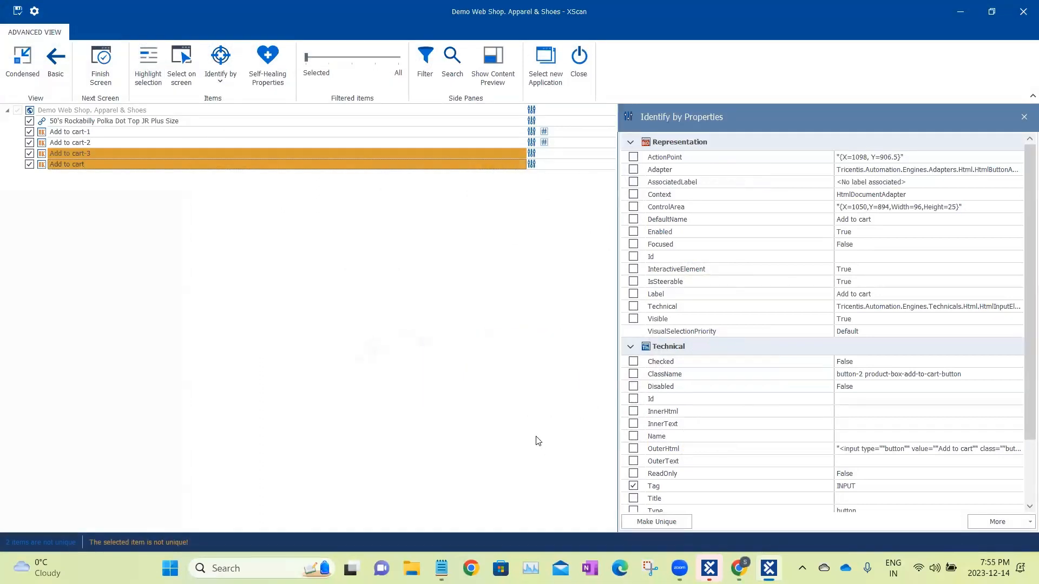
pyautogui.click(231, 79)
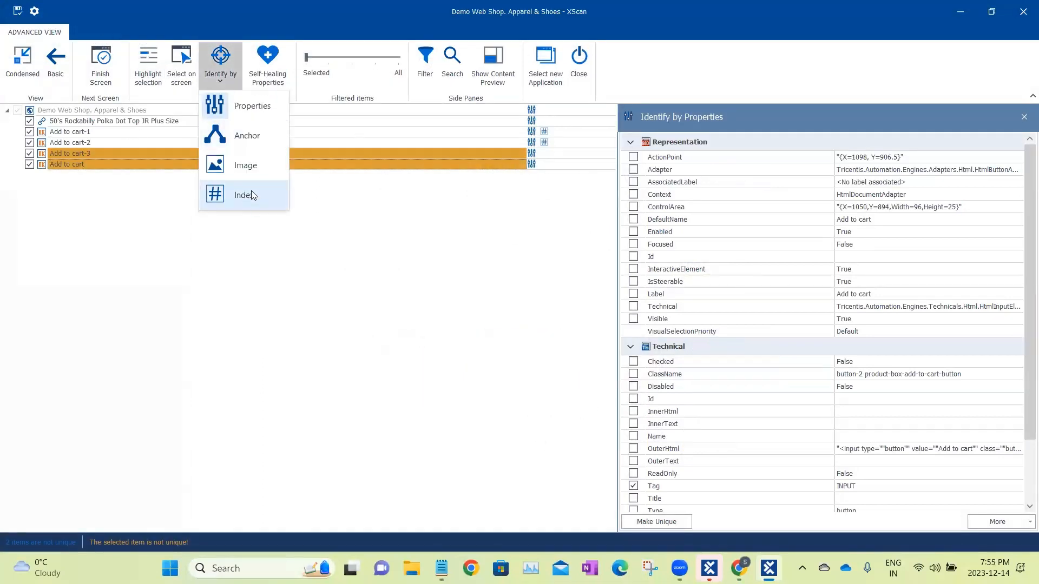
pyautogui.click(251, 193)
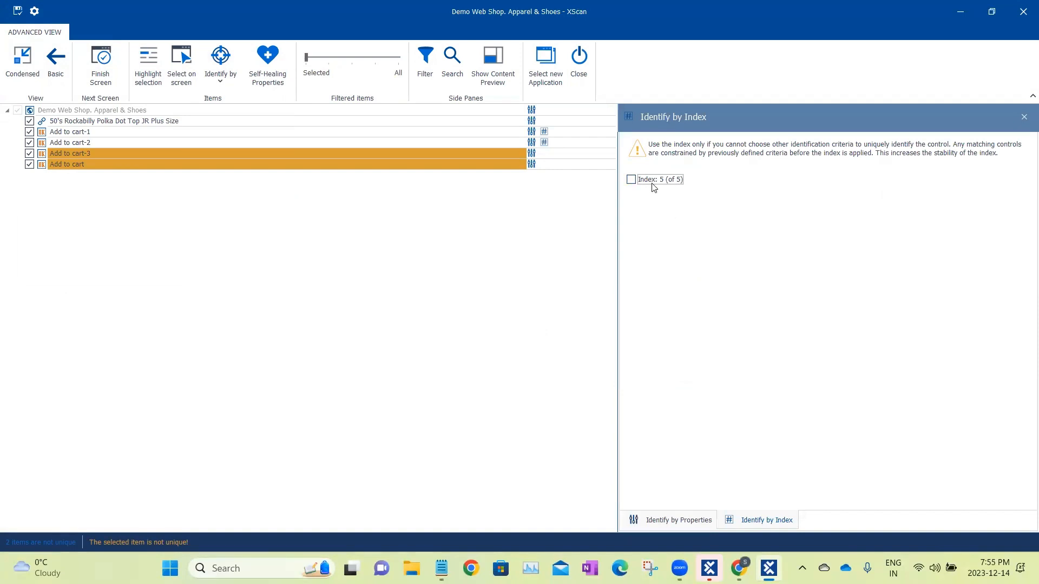
pyautogui.click(633, 181)
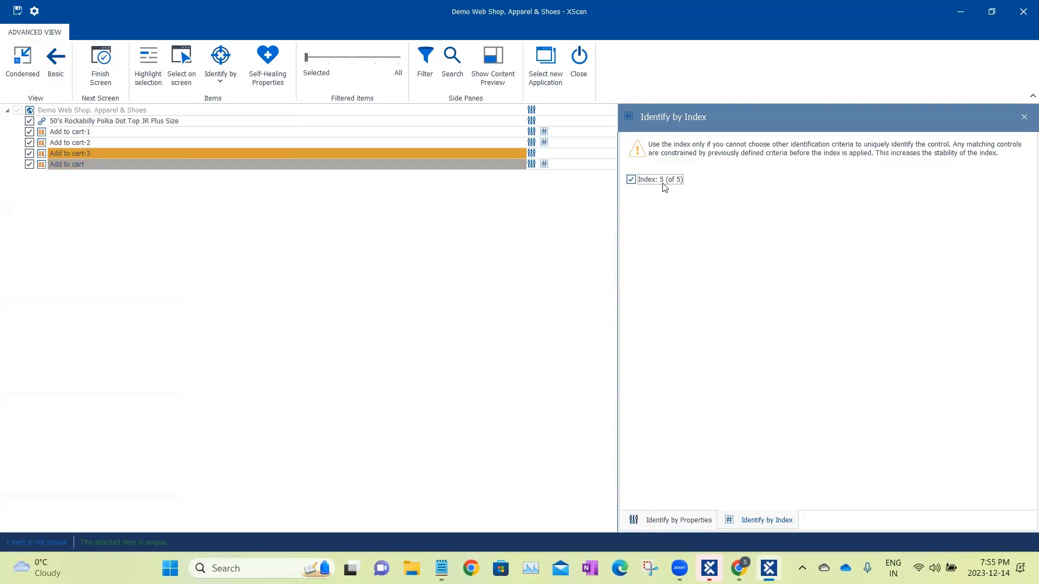
# Examine the identification properties and index of Add to cart-3 and compare them with the buttons on the shop page.
pyautogui.click(682, 519)
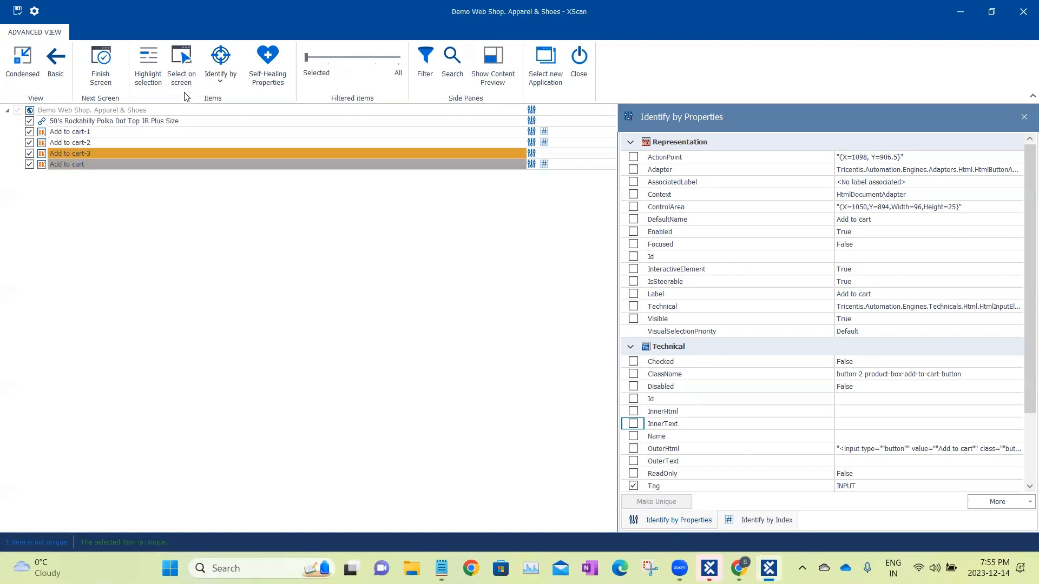
pyautogui.click(115, 152)
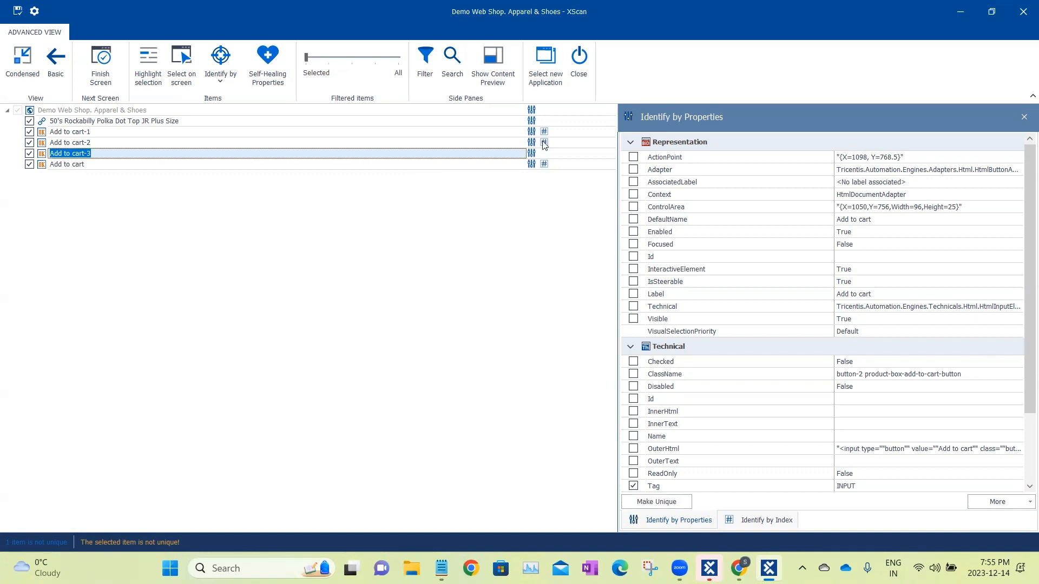
pyautogui.hotkey('alt', 'Tab')
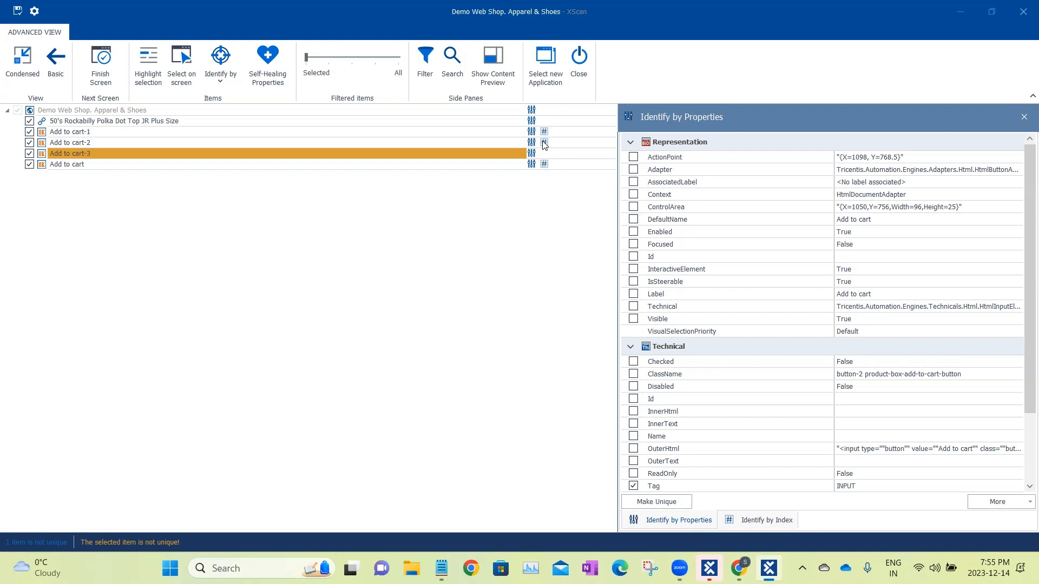
pyautogui.click(258, 156)
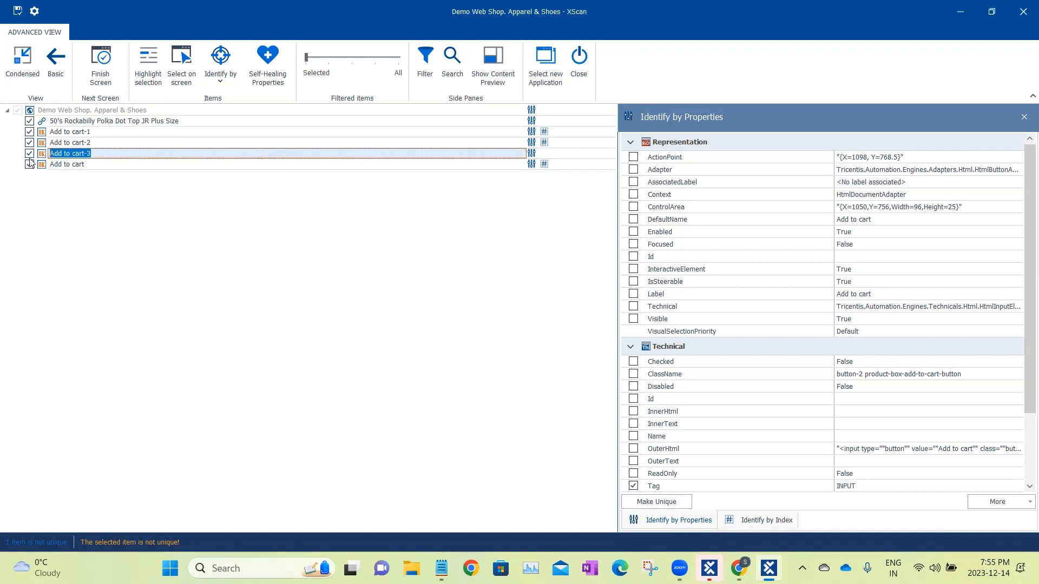
pyautogui.click(748, 524)
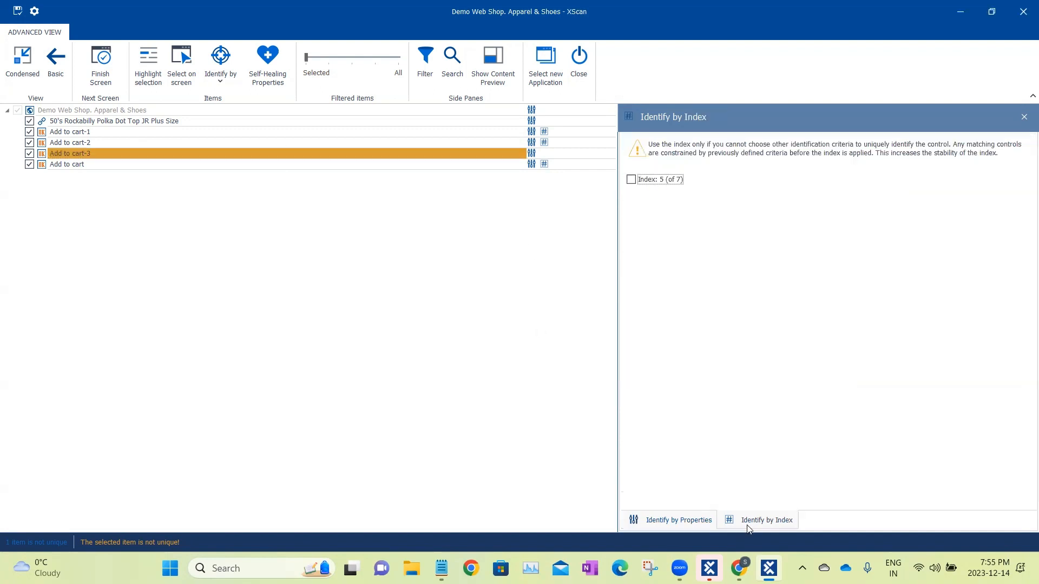
pyautogui.click(317, 150)
pyautogui.click(675, 523)
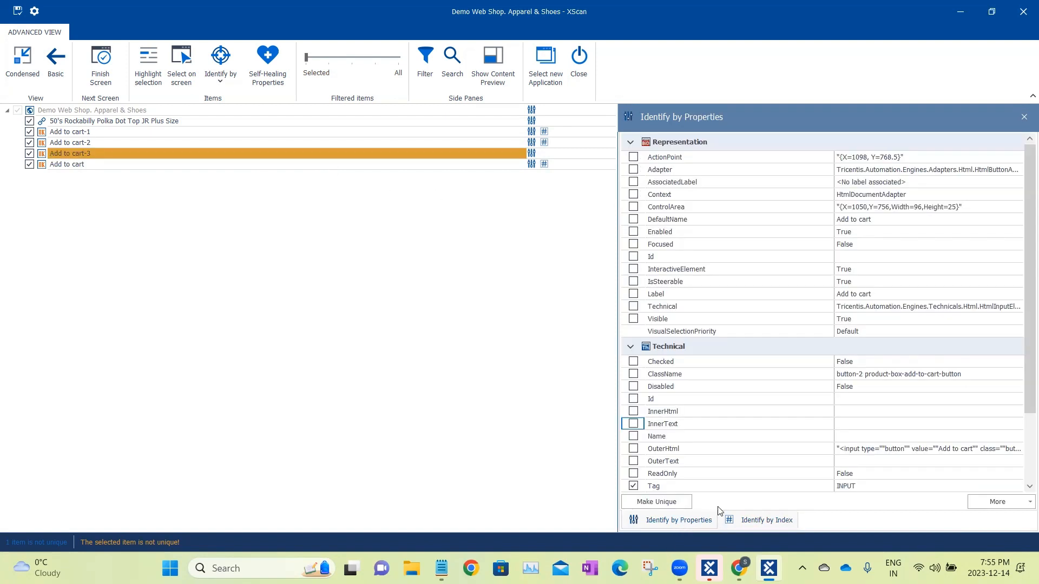
pyautogui.scroll(-2, 820, 361)
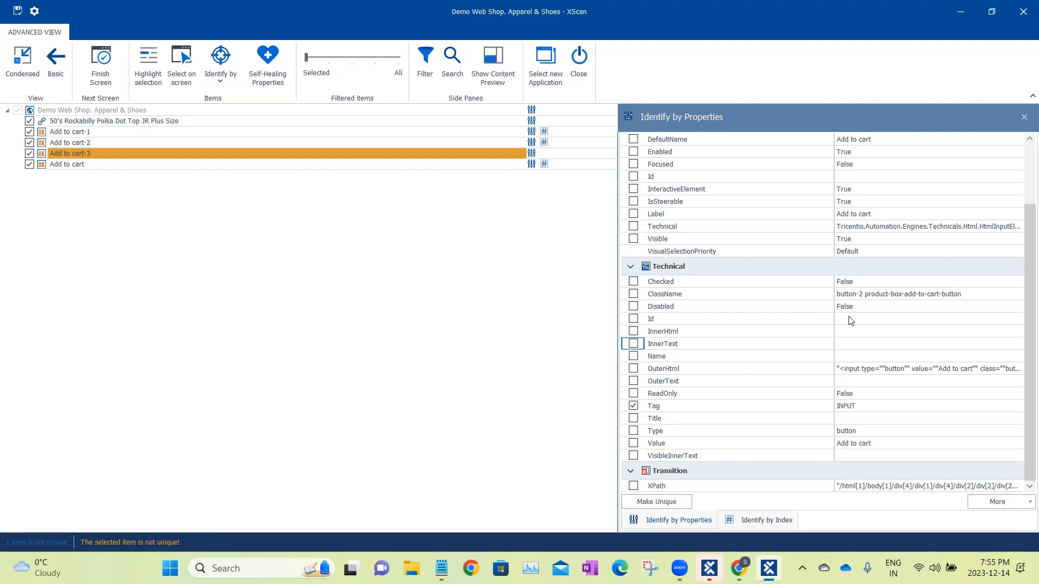
pyautogui.click(961, 12)
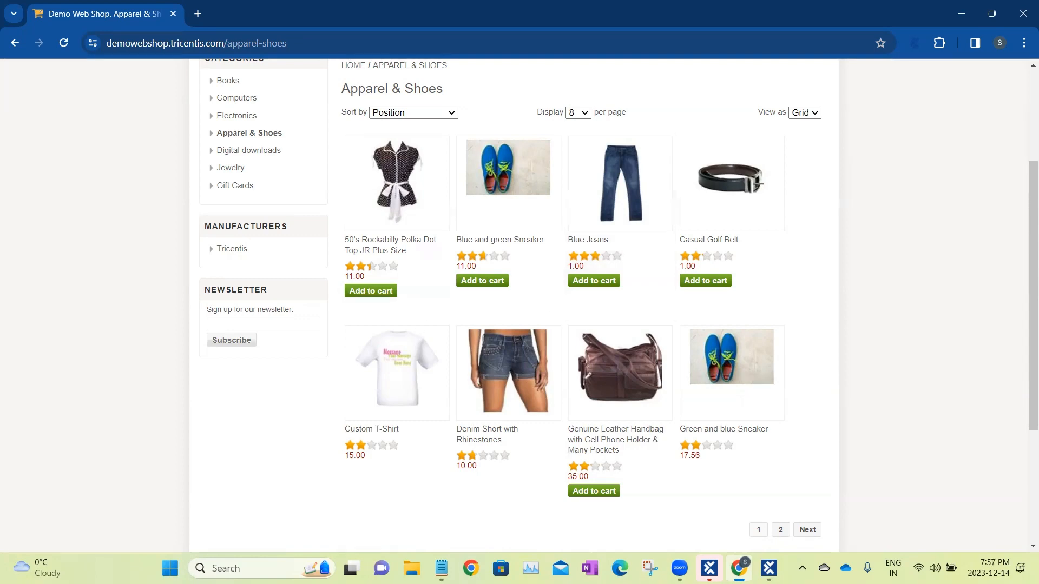
pyautogui.click(769, 568)
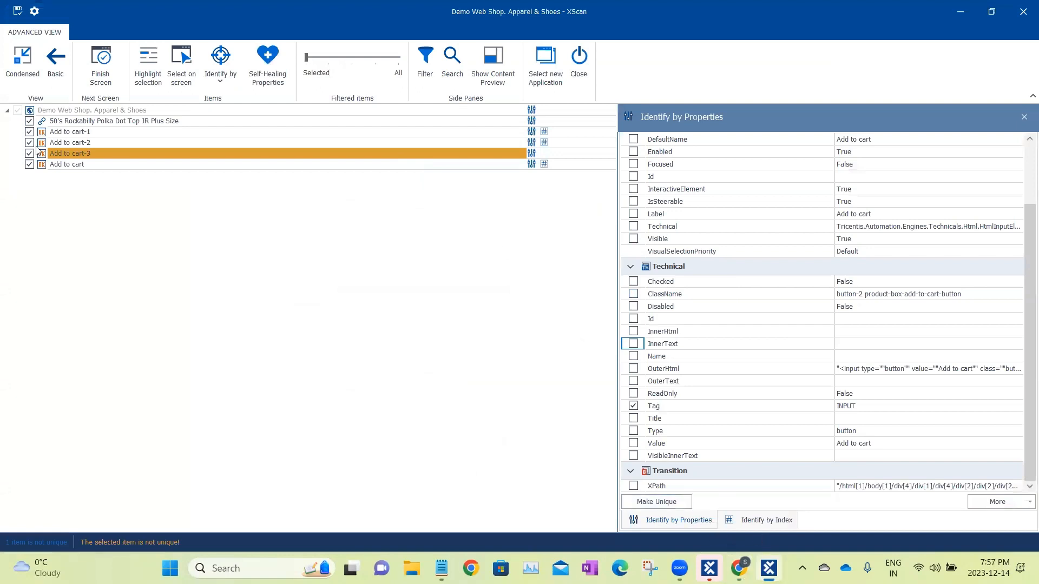
# Try identifying Add to cart-3 by its Value property together with index 3 (of 5).
pyautogui.click(130, 153)
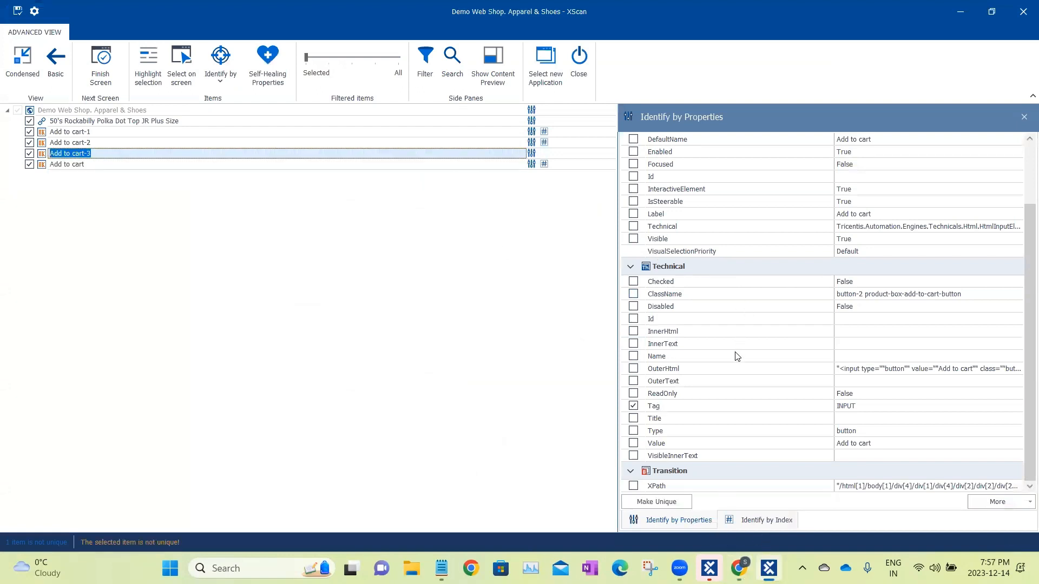
pyautogui.click(766, 521)
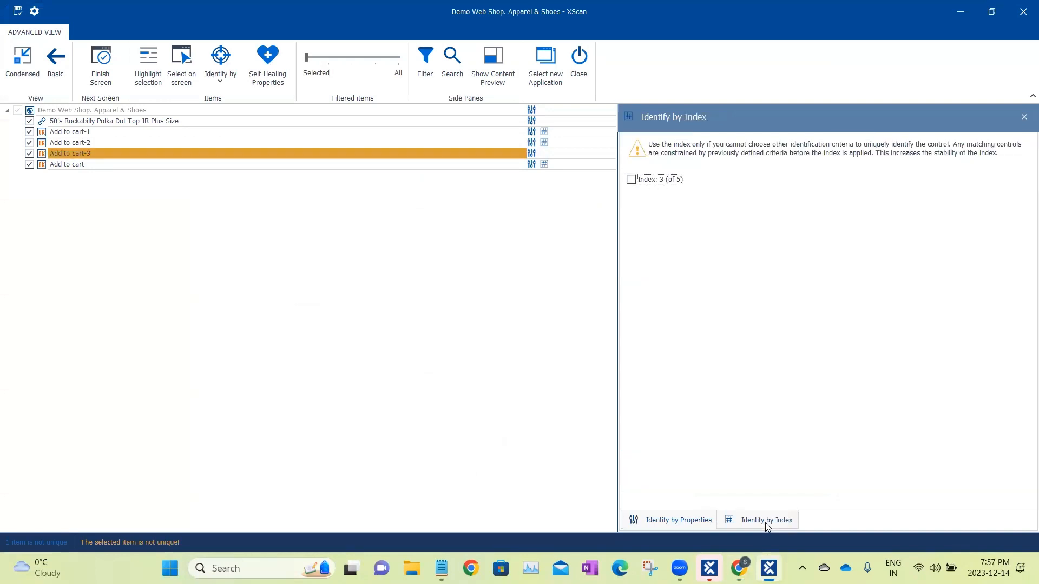
pyautogui.click(632, 181)
# Exclude Value from the identification of Add to cart-3 and reapply its index as 5 (of 7).
pyautogui.click(675, 520)
pyautogui.click(633, 443)
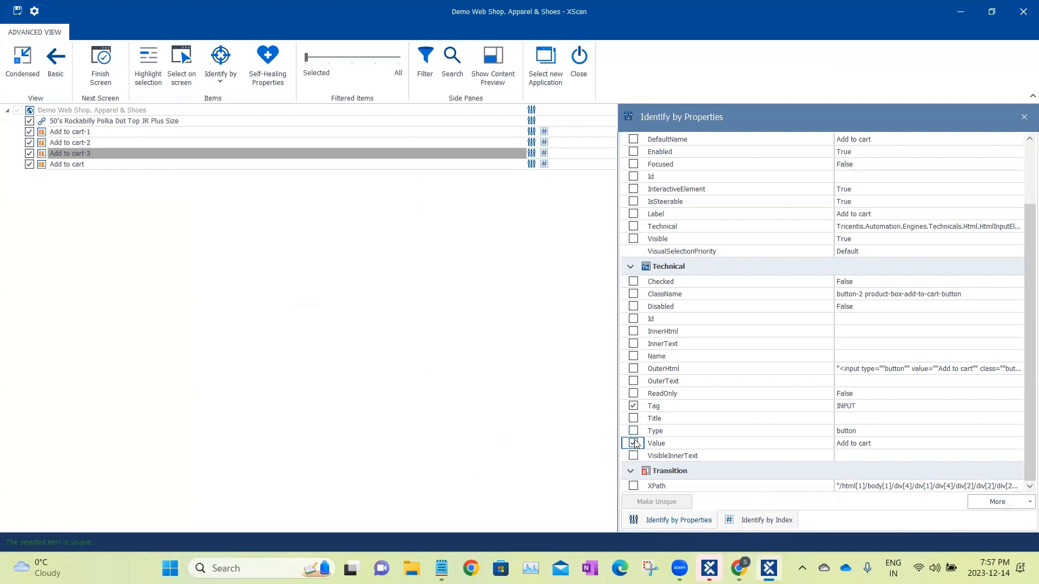
pyautogui.click(766, 520)
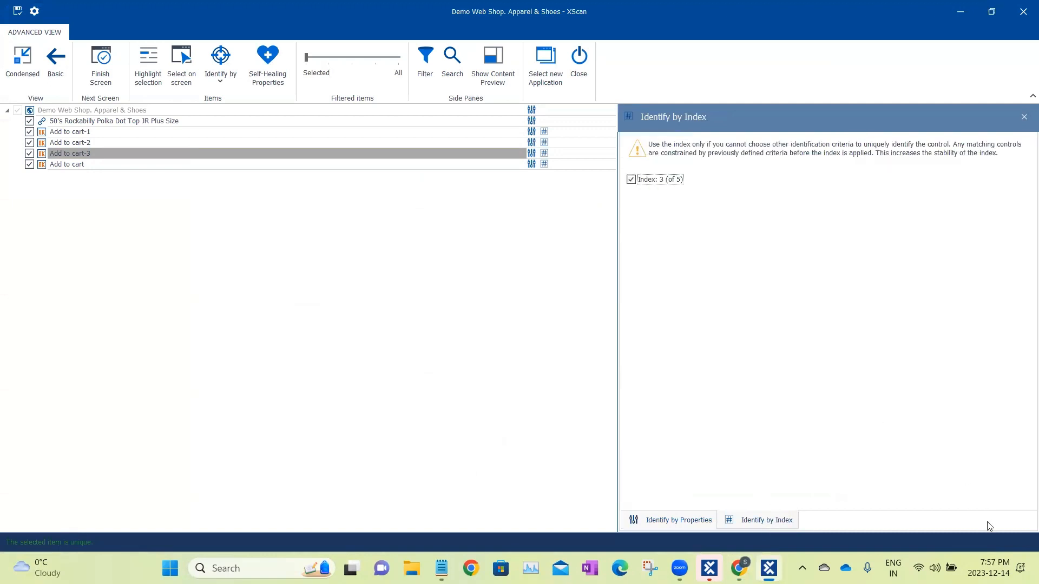
pyautogui.click(630, 180)
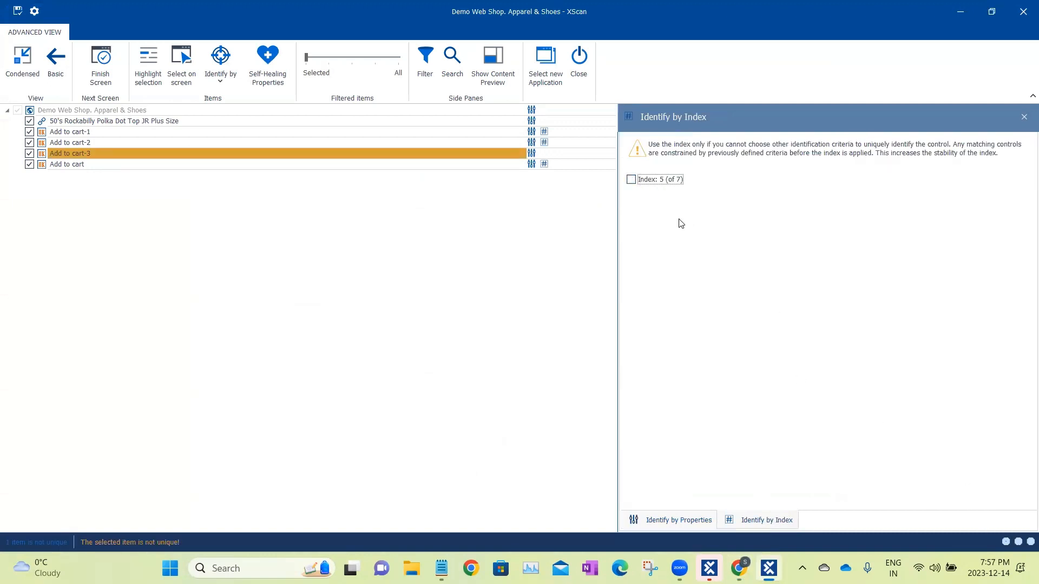
pyautogui.click(633, 181)
# Check the index identification of each Add to cart item and the Polka Dot Top link, and finish the screen to save the module.
pyautogui.click(513, 132)
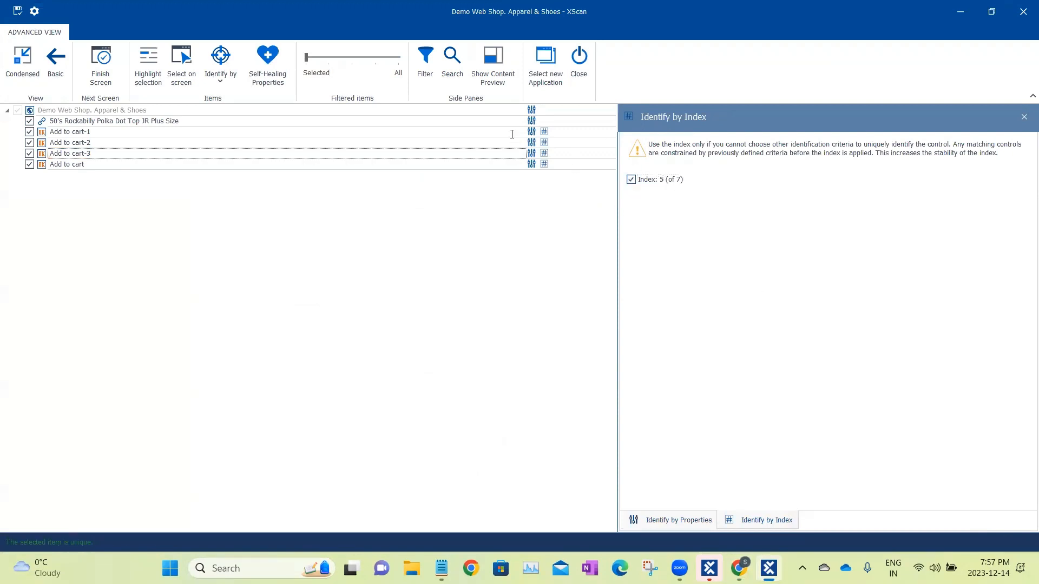
pyautogui.click(513, 142)
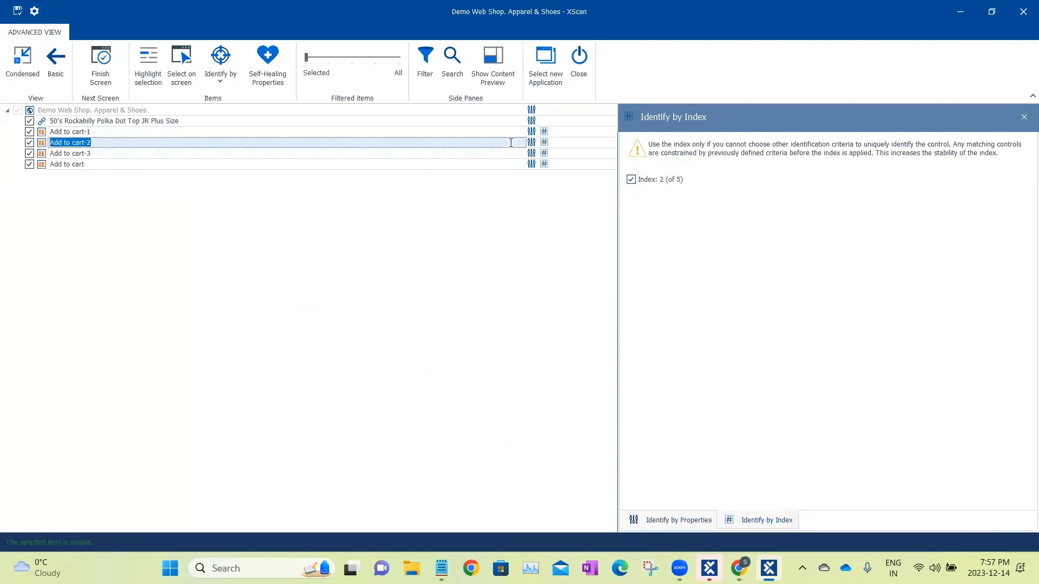
pyautogui.click(512, 154)
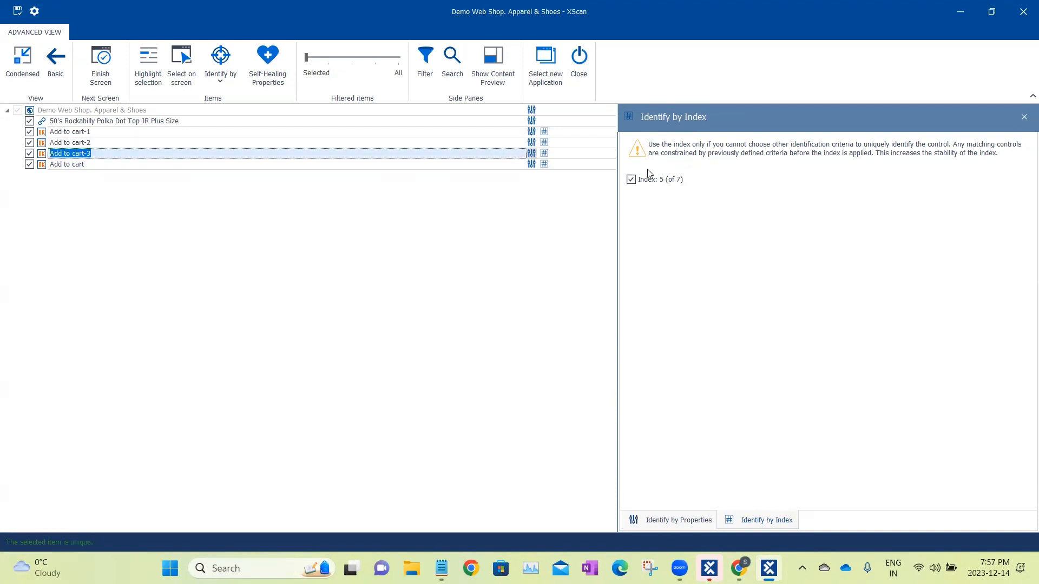
pyautogui.click(506, 163)
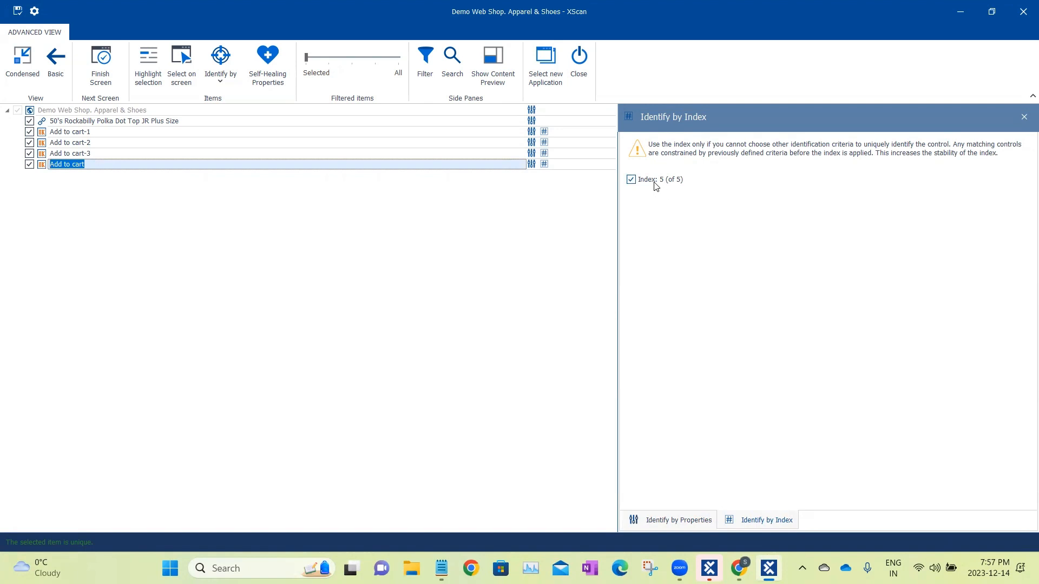
pyautogui.click(196, 121)
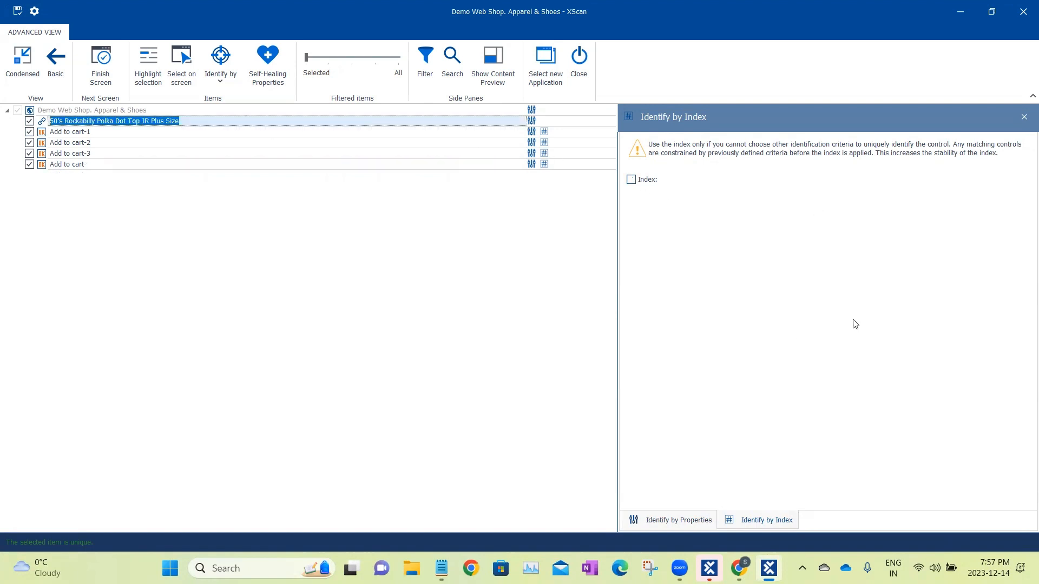
pyautogui.click(104, 68)
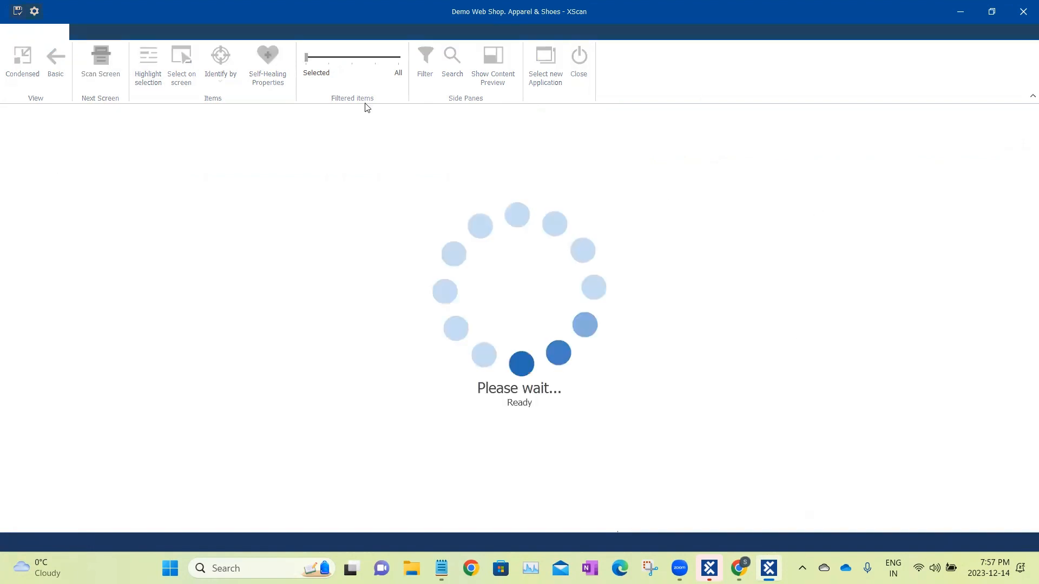
# Close XScan and open the saved Demo Web Shop. Apparel & Shoes module in Tosca Commander.
pyautogui.click(579, 59)
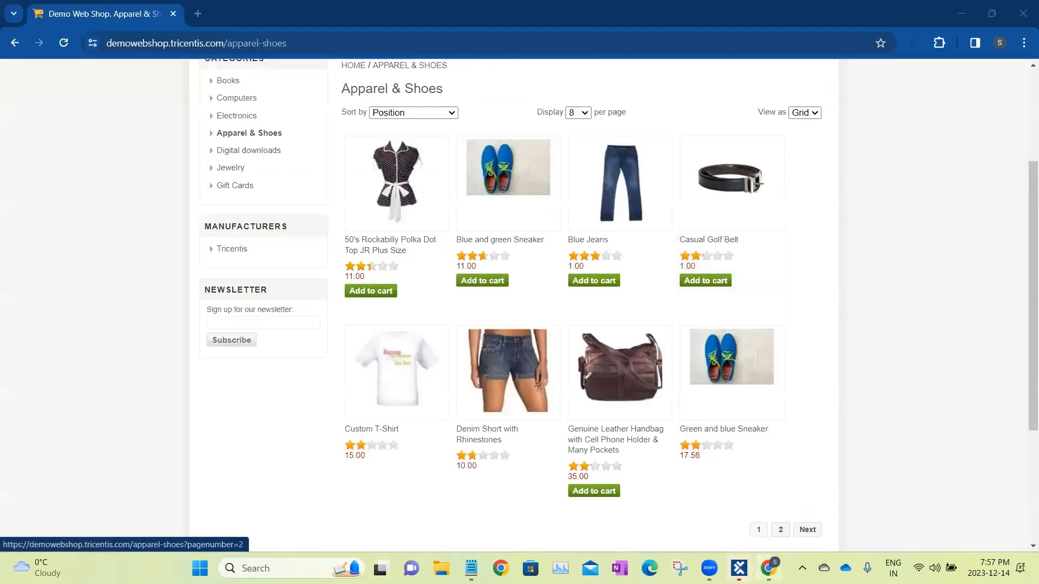
pyautogui.click(739, 568)
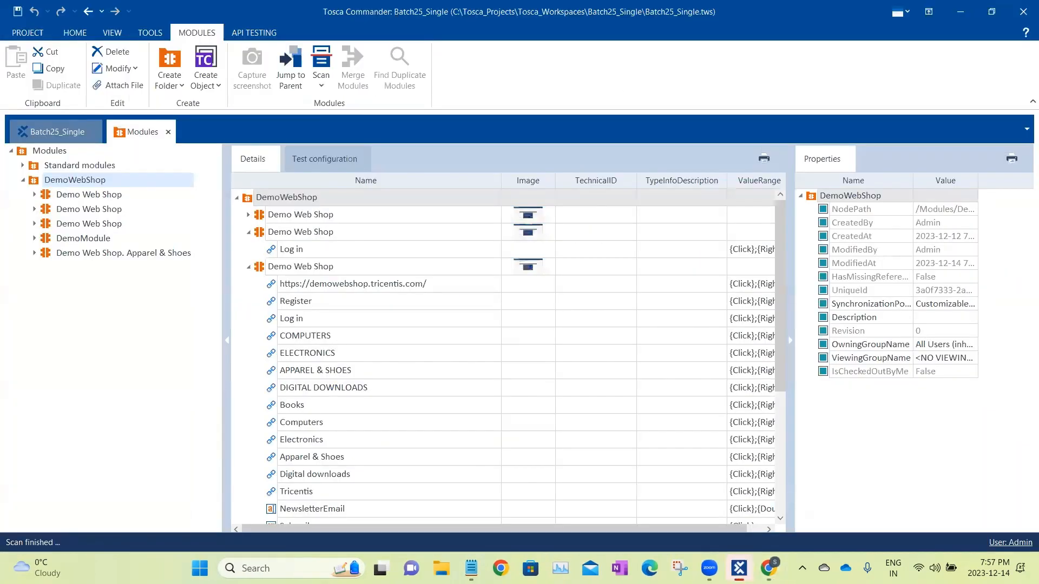
pyautogui.click(102, 256)
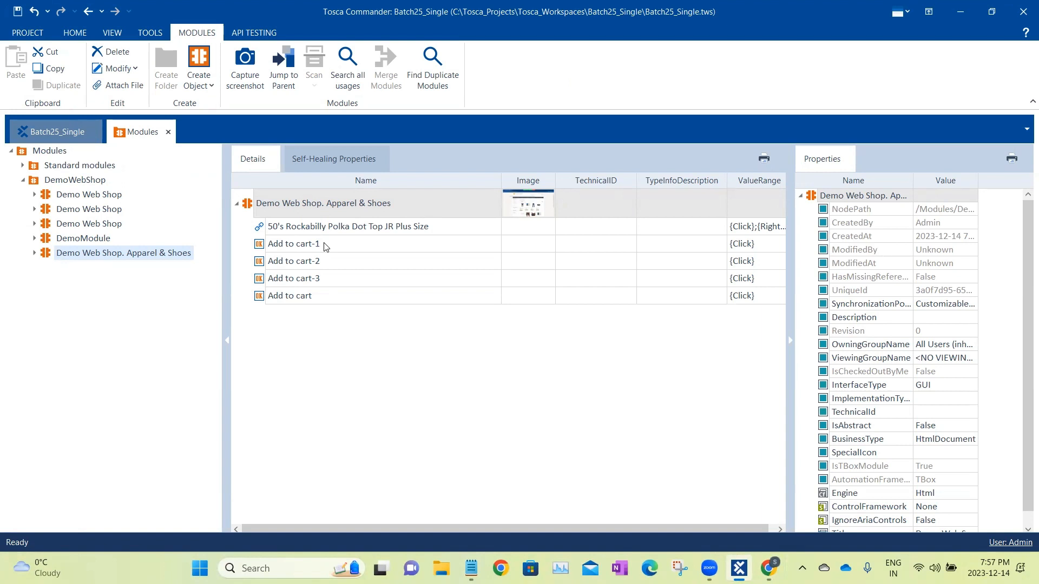
# Examine the ConstraintIndex and Value properties of the module's Add to cart attributes and compare them with the buttons on the shop page.
pyautogui.click(326, 247)
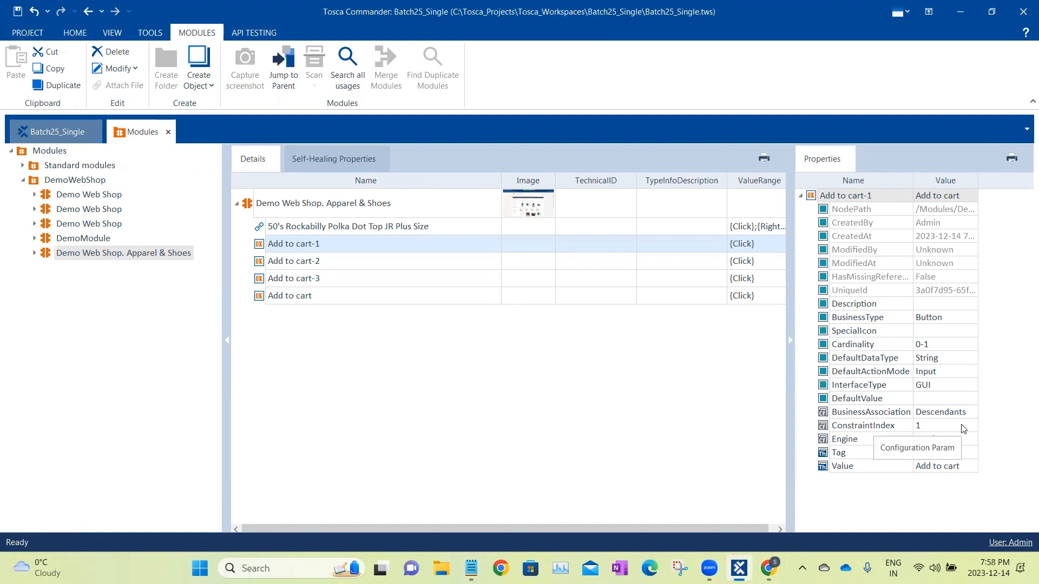
pyautogui.click(421, 265)
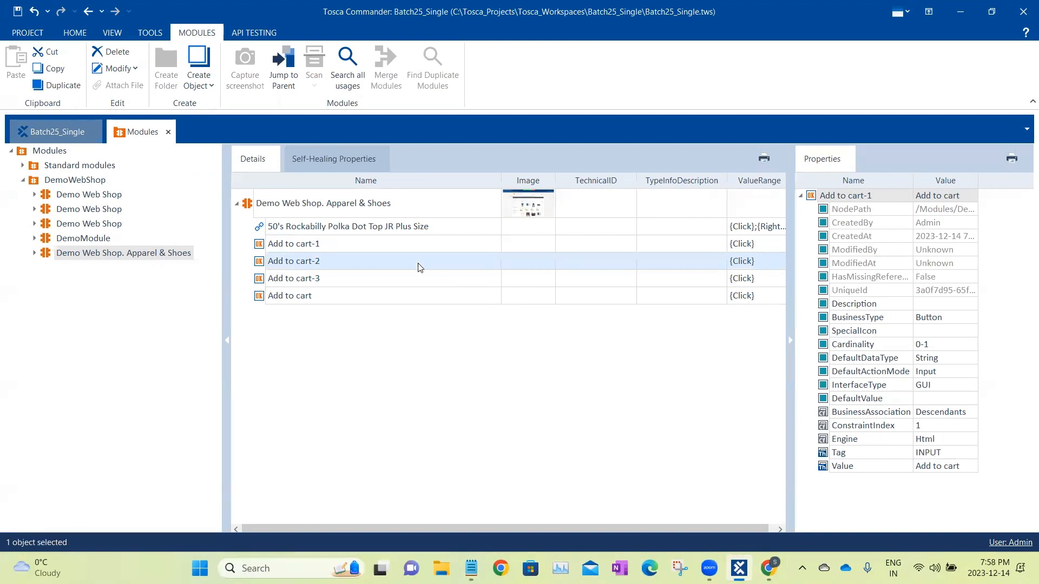
pyautogui.click(421, 278)
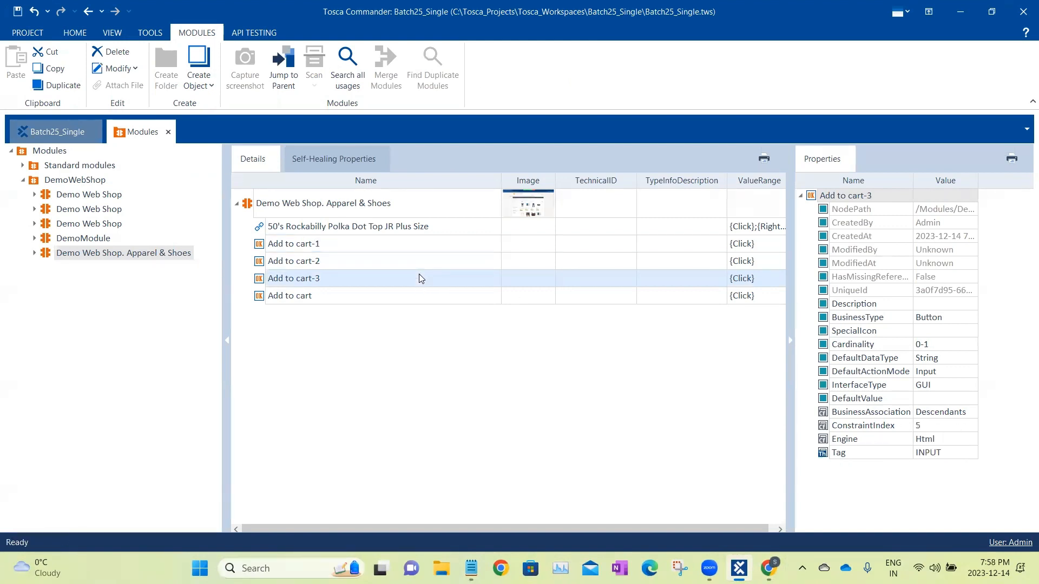
pyautogui.click(418, 297)
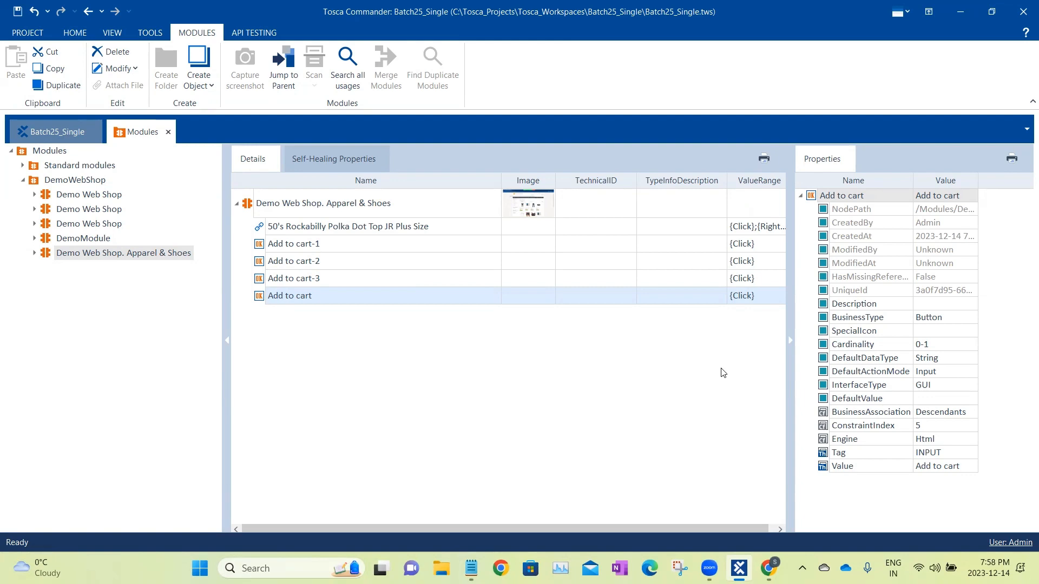
pyautogui.click(960, 12)
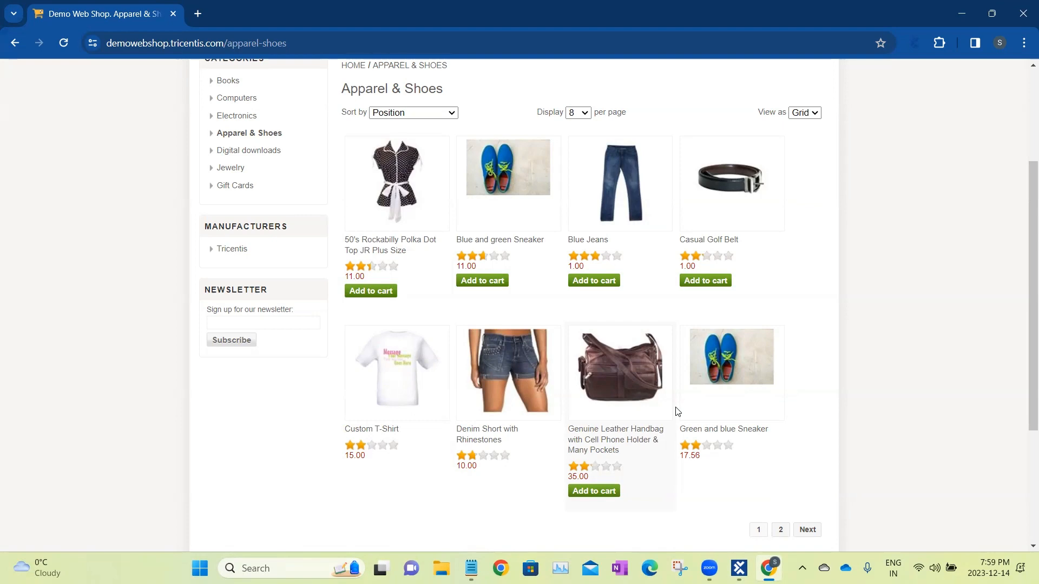
pyautogui.click(738, 567)
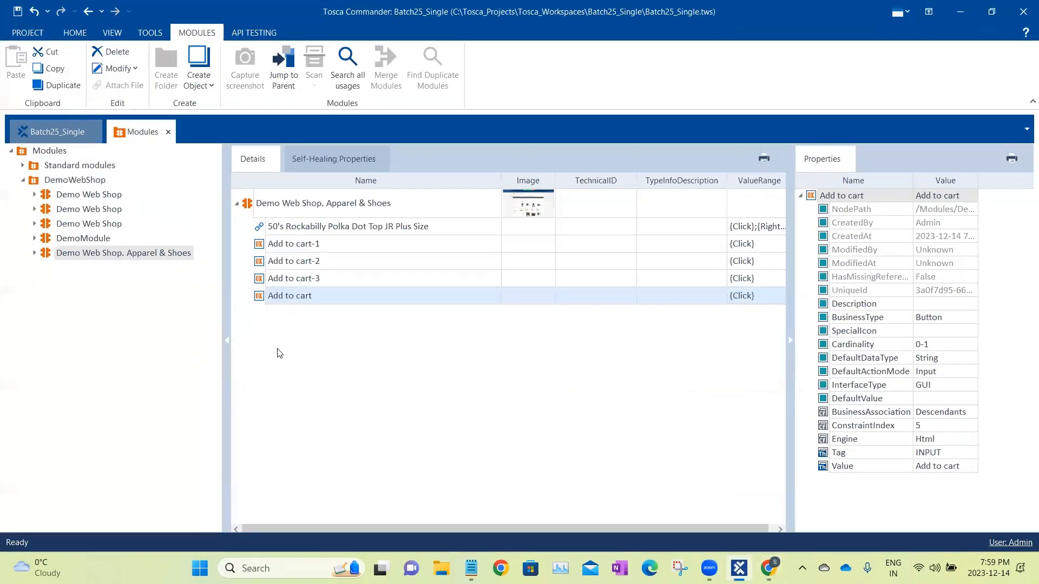
# Compare the technical properties of Add to cart-1, Add to cart-3 and Add to cart with the InnerText of the Polka Dot Top link.
pyautogui.click(365, 254)
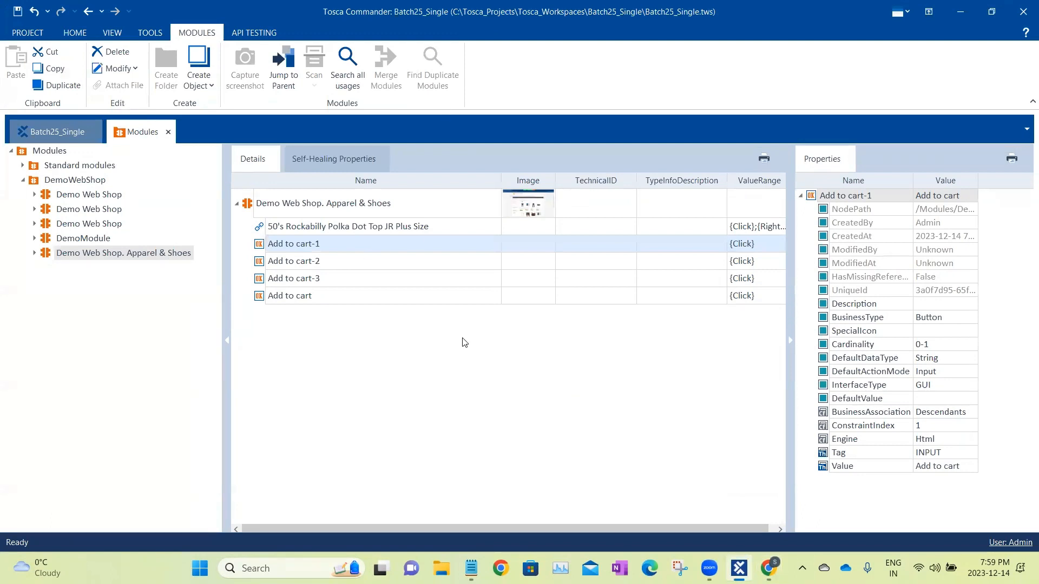
pyautogui.hotkey('alt', 'Tab')
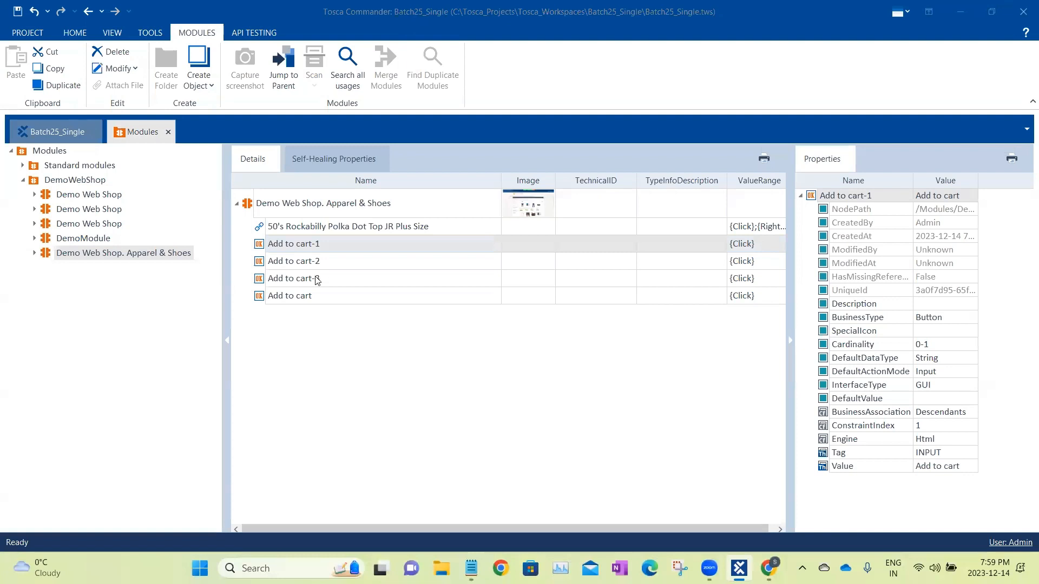
pyautogui.click(351, 278)
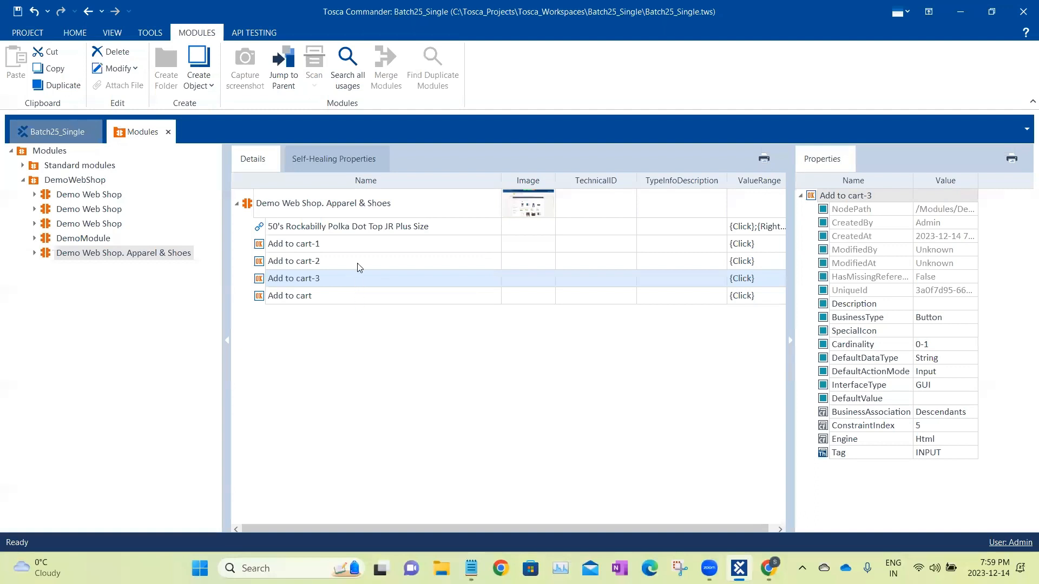
pyautogui.click(361, 295)
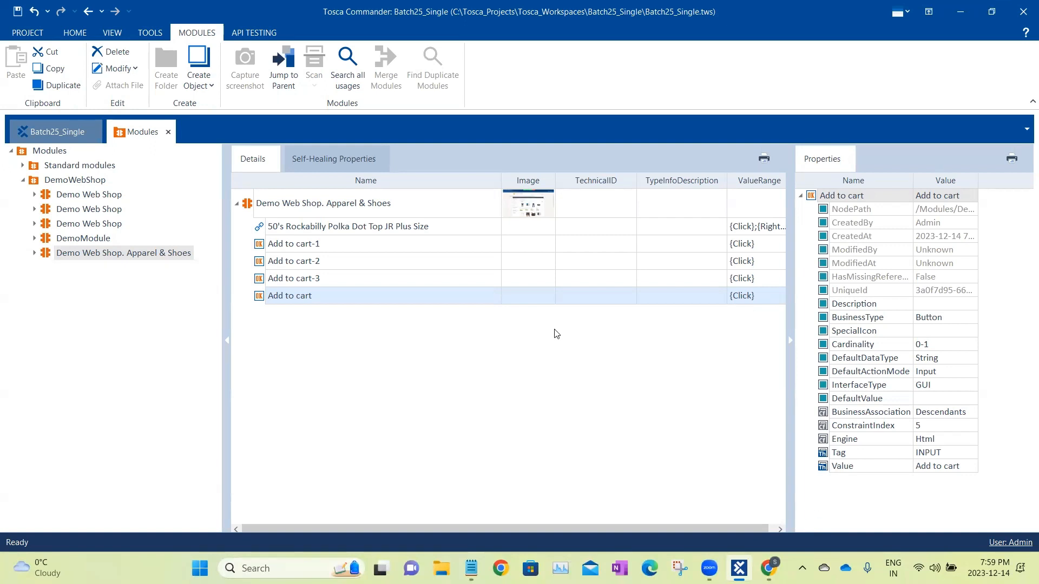
pyautogui.click(435, 216)
pyautogui.click(481, 233)
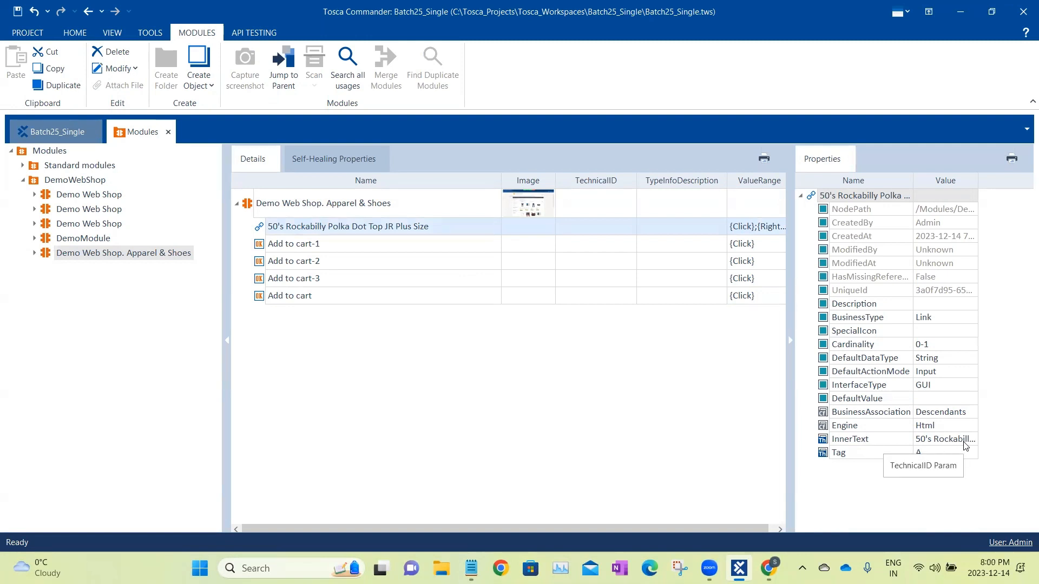
pyautogui.click(377, 246)
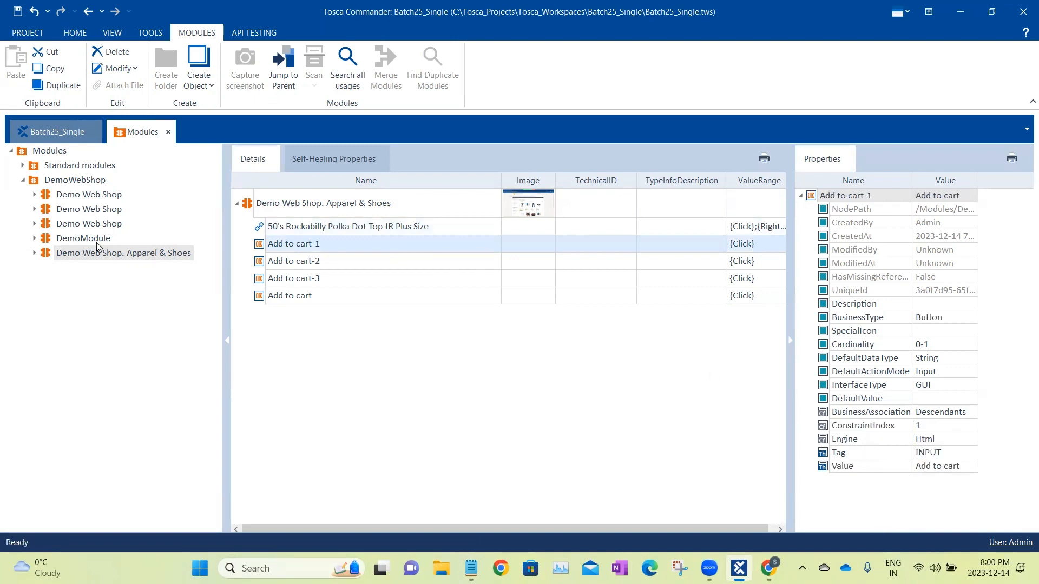
# Start a new scan from the DemoWebShop module folder on the open Demo Web Shop Apparel & Shoes page.
pyautogui.click(91, 180)
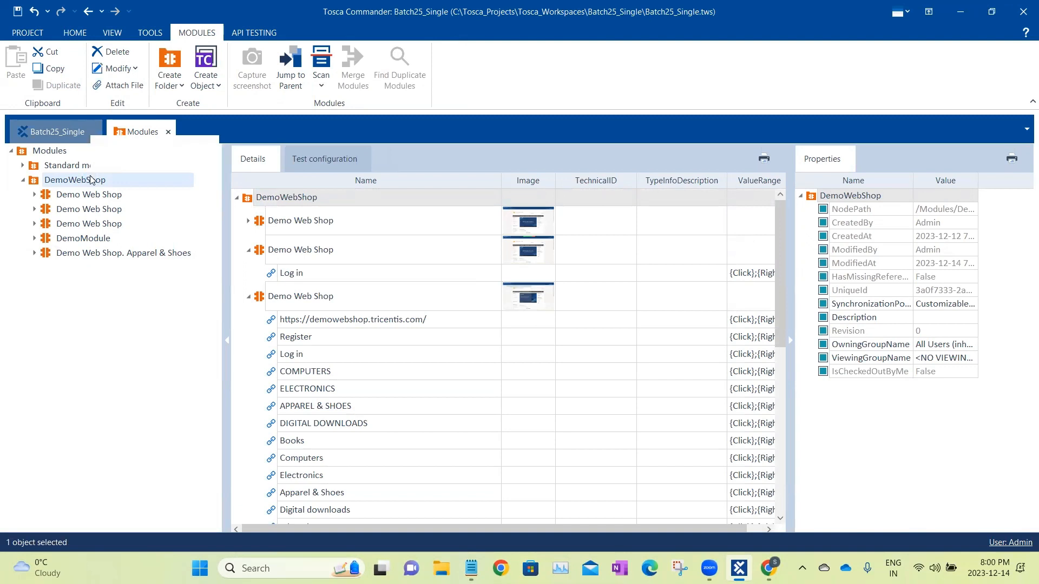
pyautogui.rightClick(91, 180)
pyautogui.moveTo(156, 215)
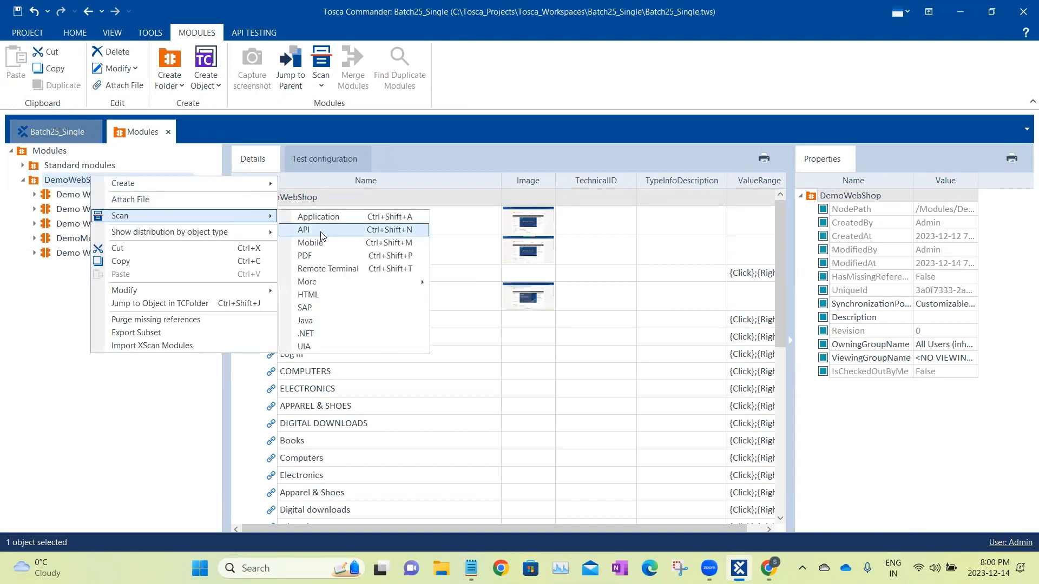
pyautogui.click(333, 301)
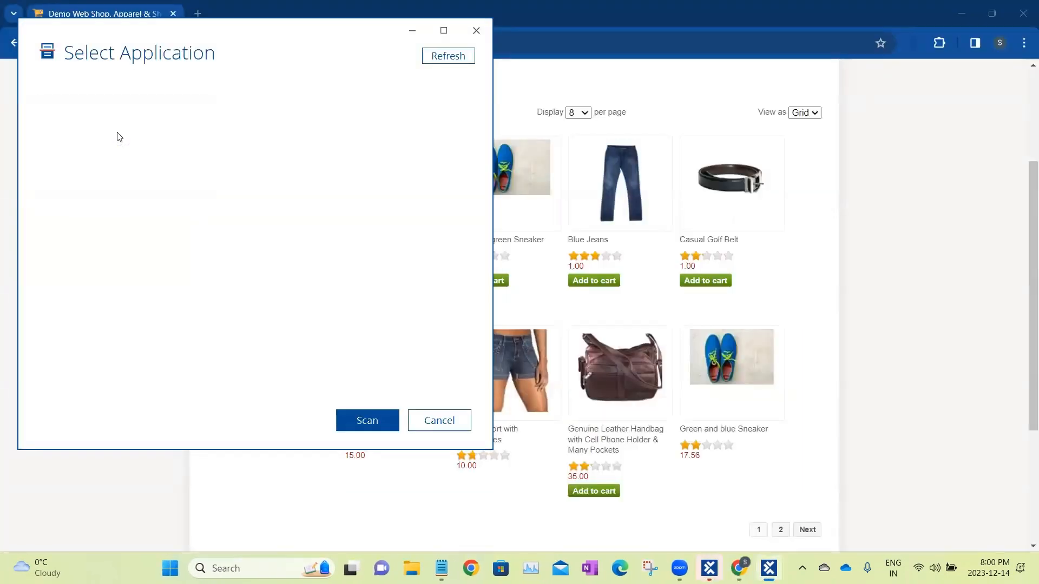
pyautogui.doubleClick(117, 134)
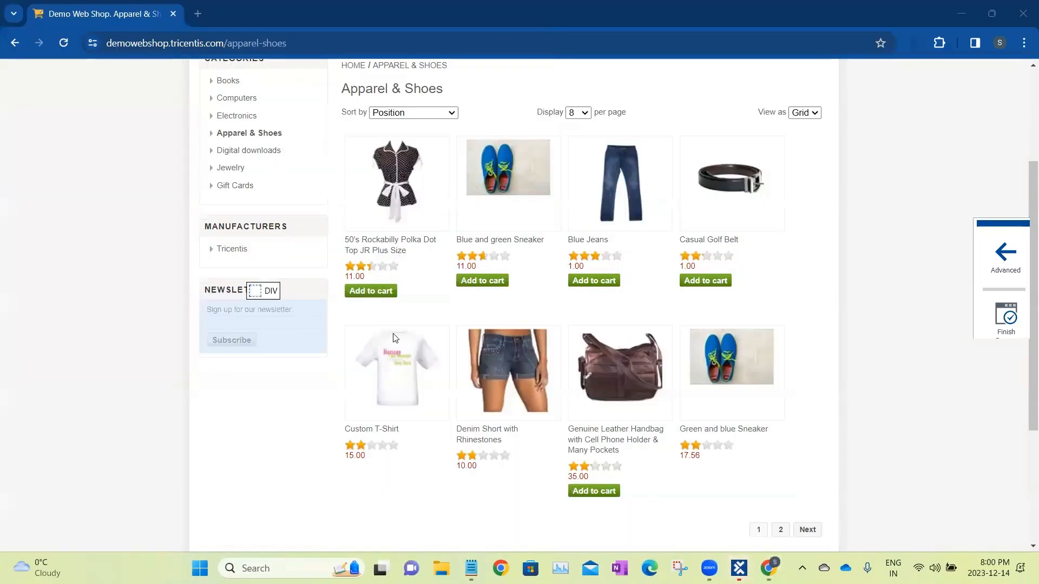
# Pick the Add to cart buttons of the Polka Dot Top, Blue and green Sneaker and Blue Jeans, and review the selected items.
pyautogui.click(380, 293)
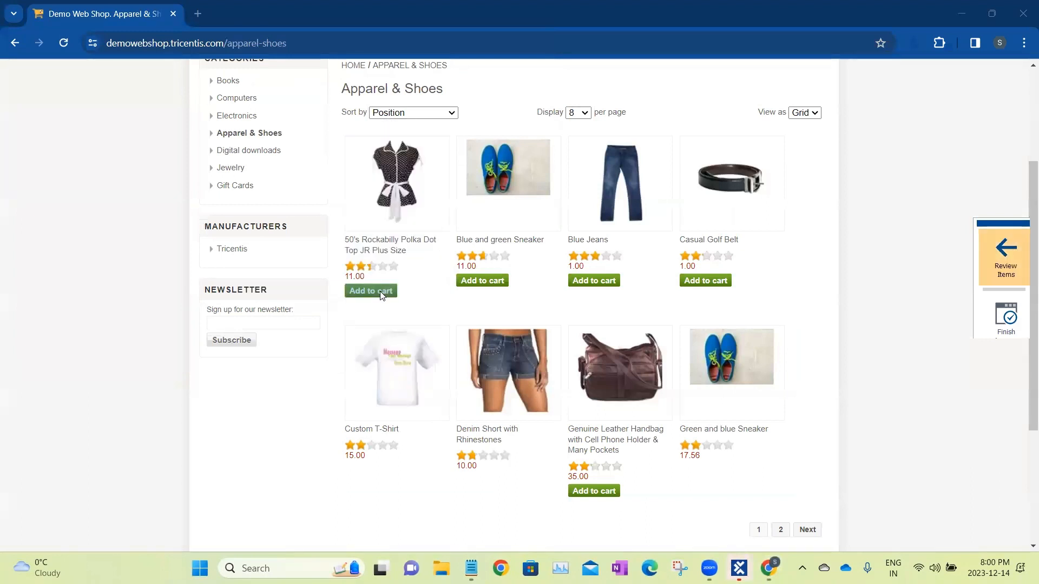
pyautogui.click(476, 286)
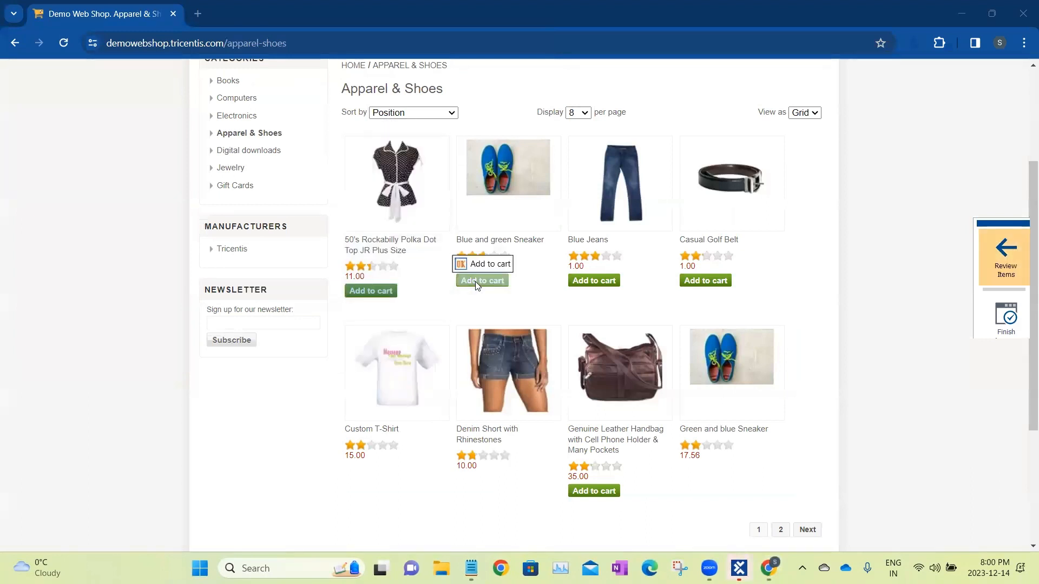
pyautogui.click(608, 281)
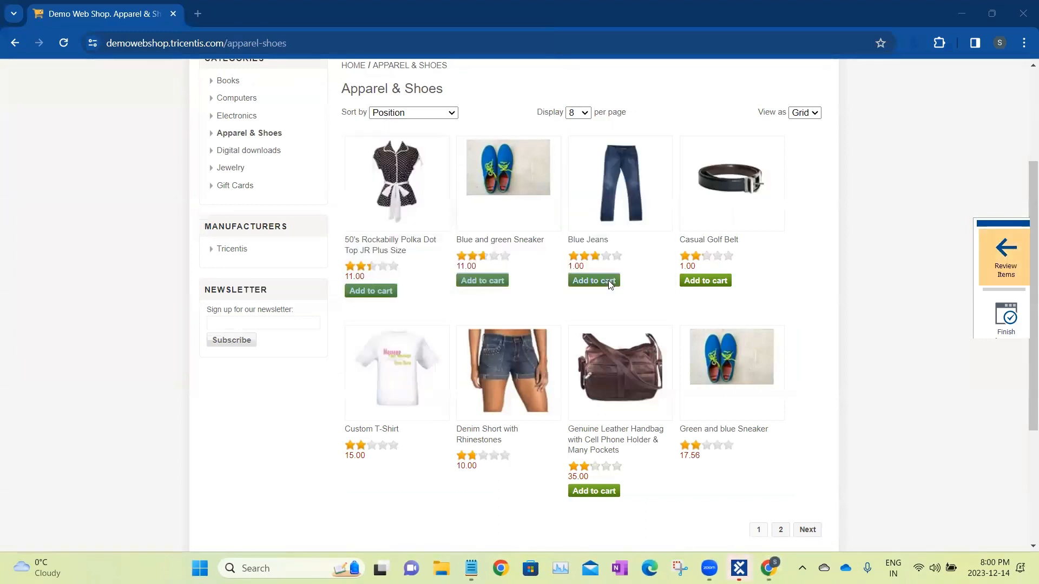
pyautogui.click(1005, 259)
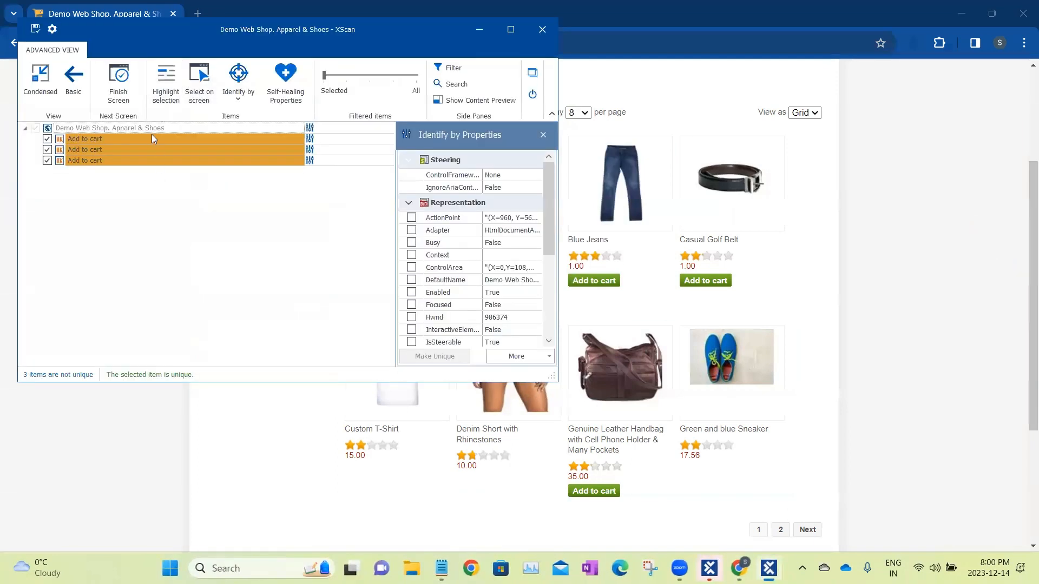
# Maximize XScan, widen the identification pane and examine the properties of the first Add to cart item.
pyautogui.click(152, 138)
pyautogui.scroll(-5, 473, 270)
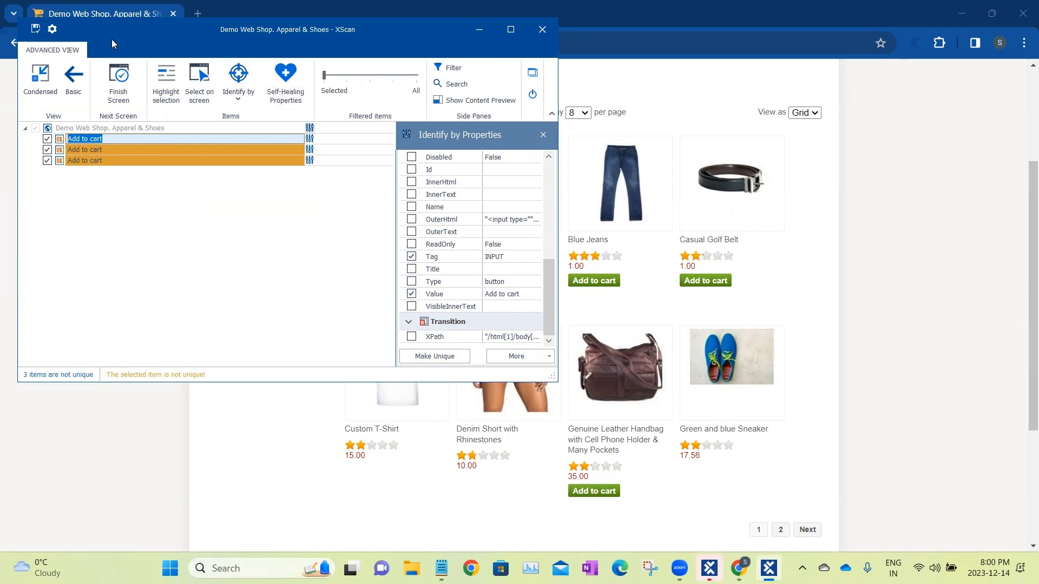
pyautogui.moveTo(111, 39); pyautogui.dragTo(190, 159)
pyautogui.click(588, 150)
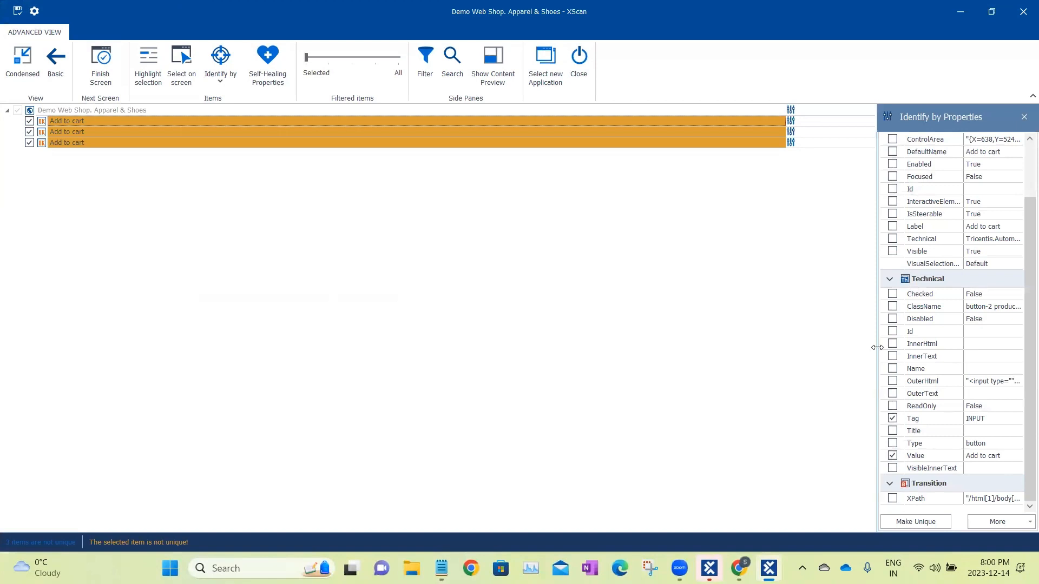
pyautogui.moveTo(875, 346); pyautogui.dragTo(602, 372)
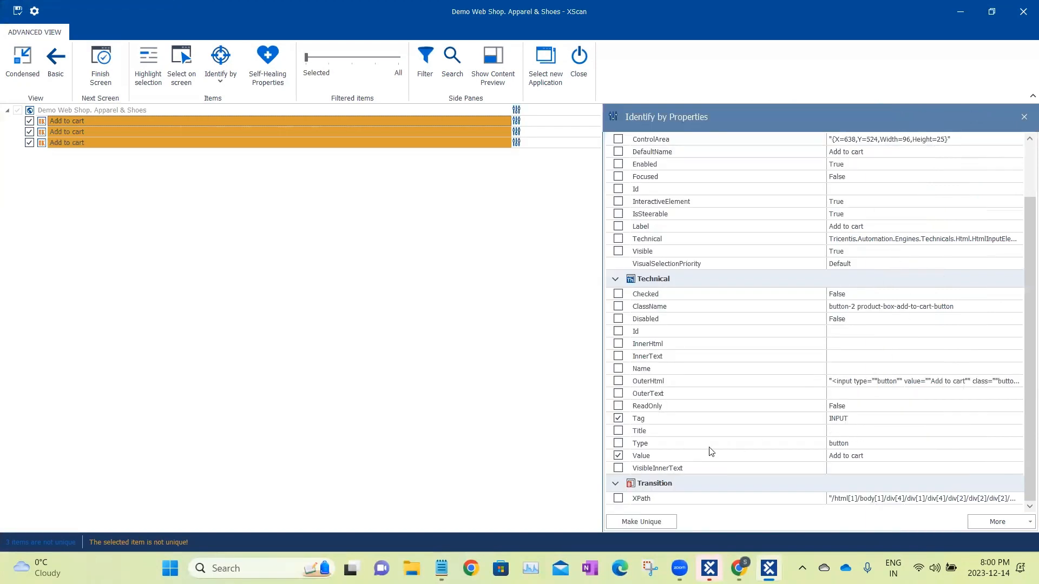
pyautogui.scroll(2, 760, 360)
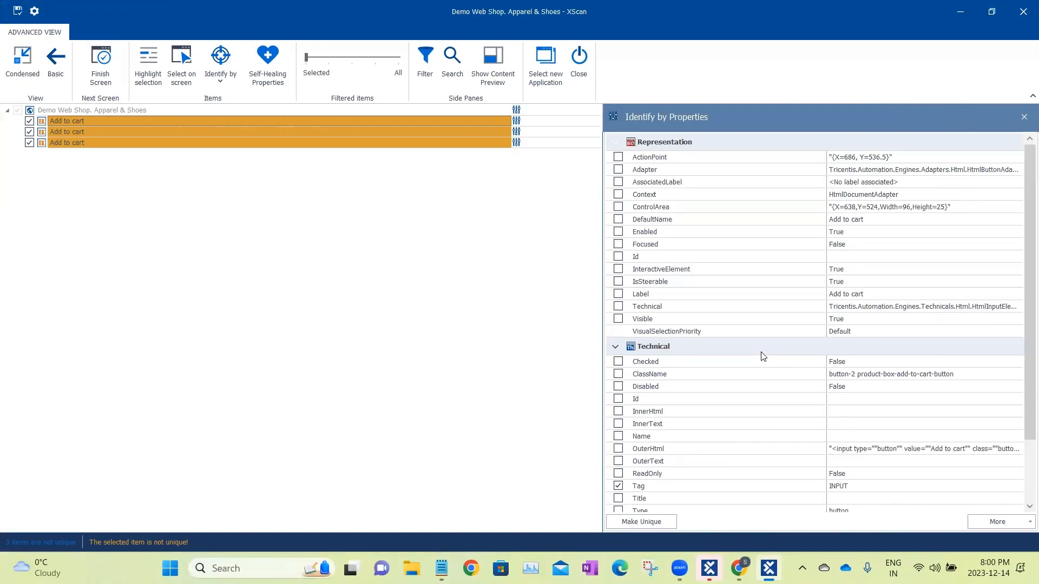
# Display index identification for the first Add to cart item and compare it with the item's Tag and Value properties.
pyautogui.click(222, 80)
pyautogui.click(249, 203)
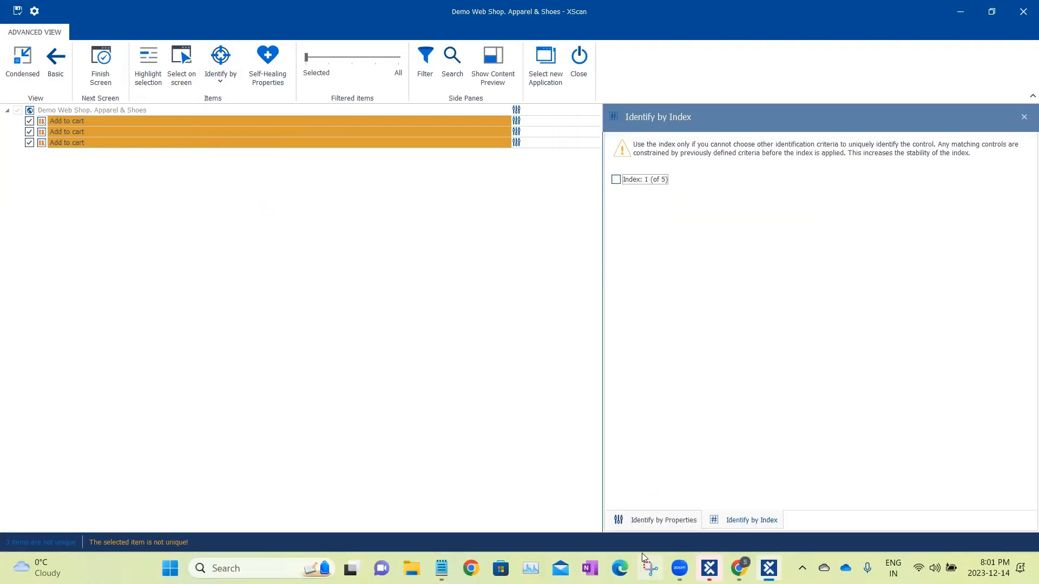
pyautogui.click(666, 521)
pyautogui.scroll(-3, 695, 430)
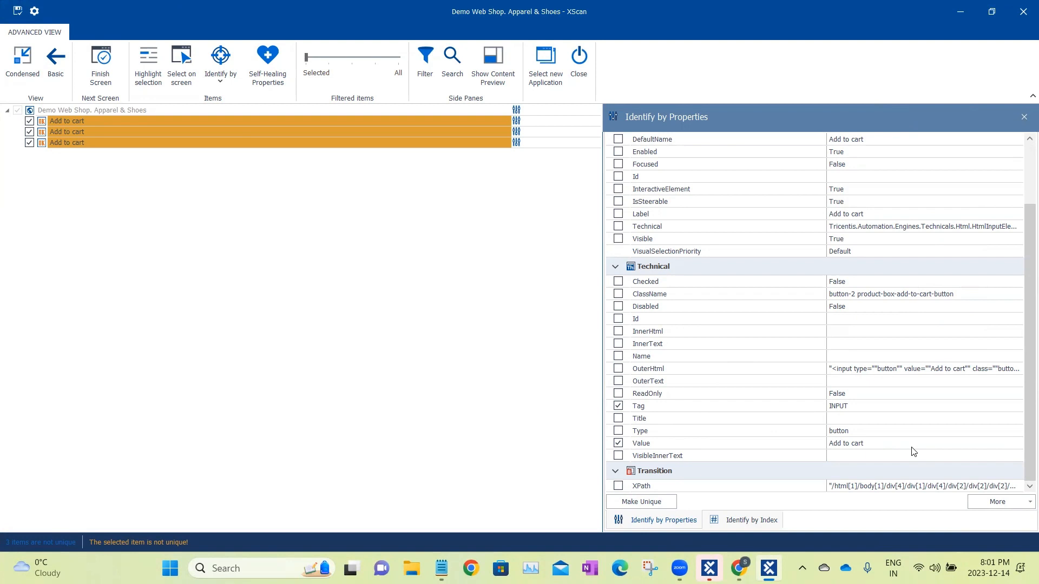
pyautogui.click(760, 528)
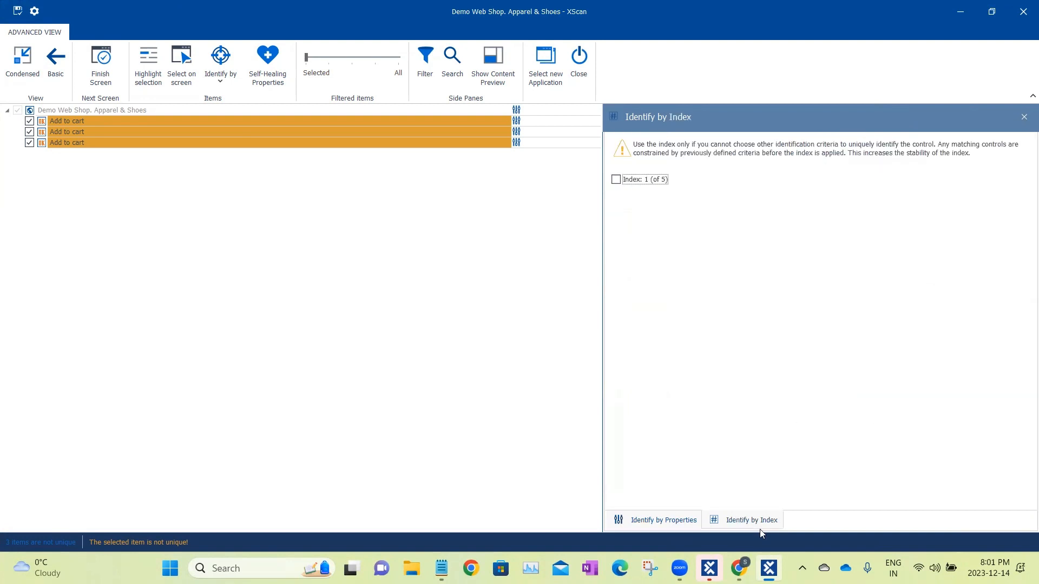
# Check the index and identification properties of the third Add to cart item, and return to the basic on-page selection view.
pyautogui.click(462, 121)
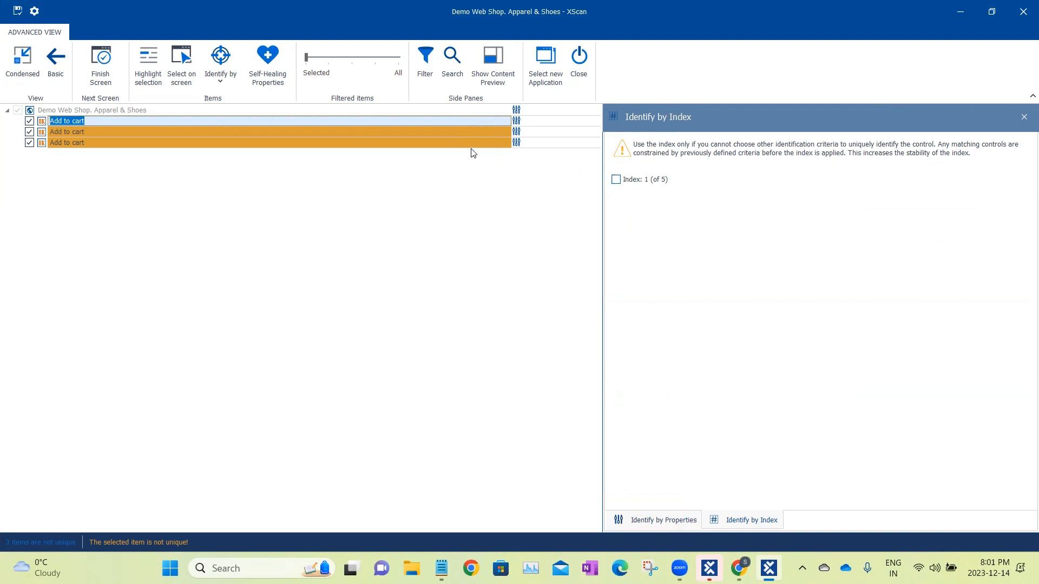
pyautogui.click(429, 141)
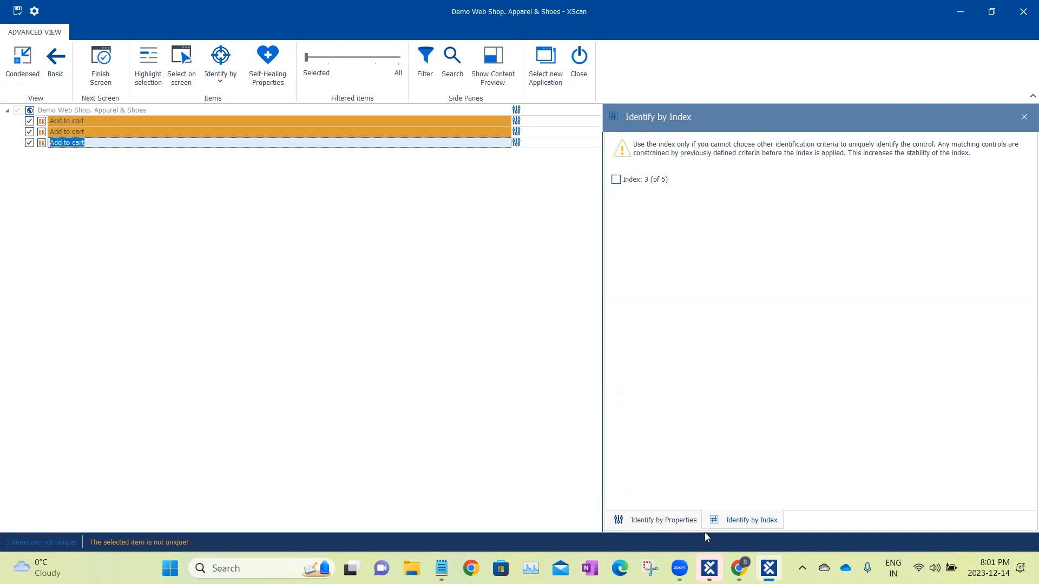
pyautogui.click(661, 520)
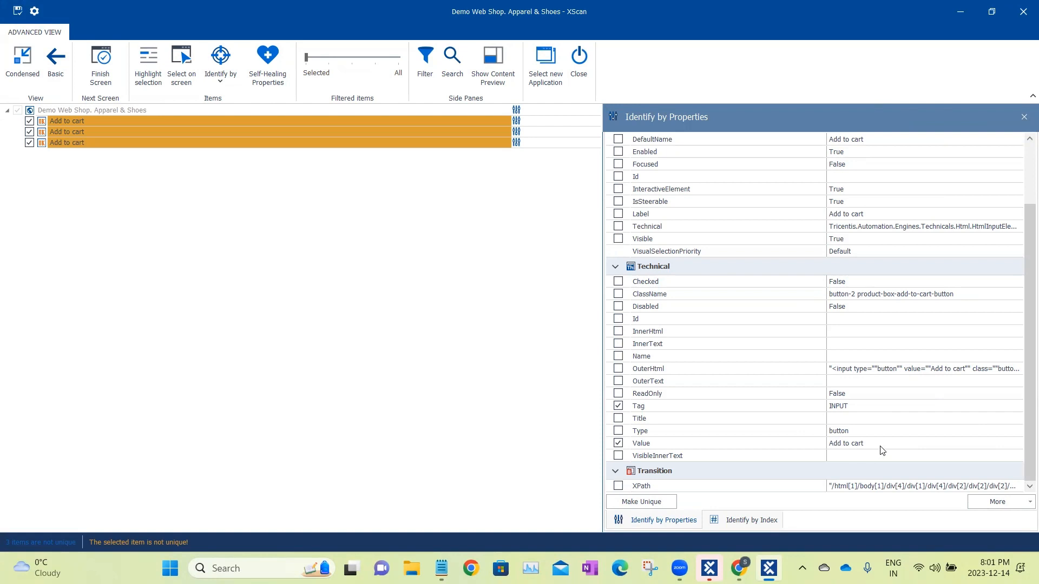
pyautogui.click(762, 524)
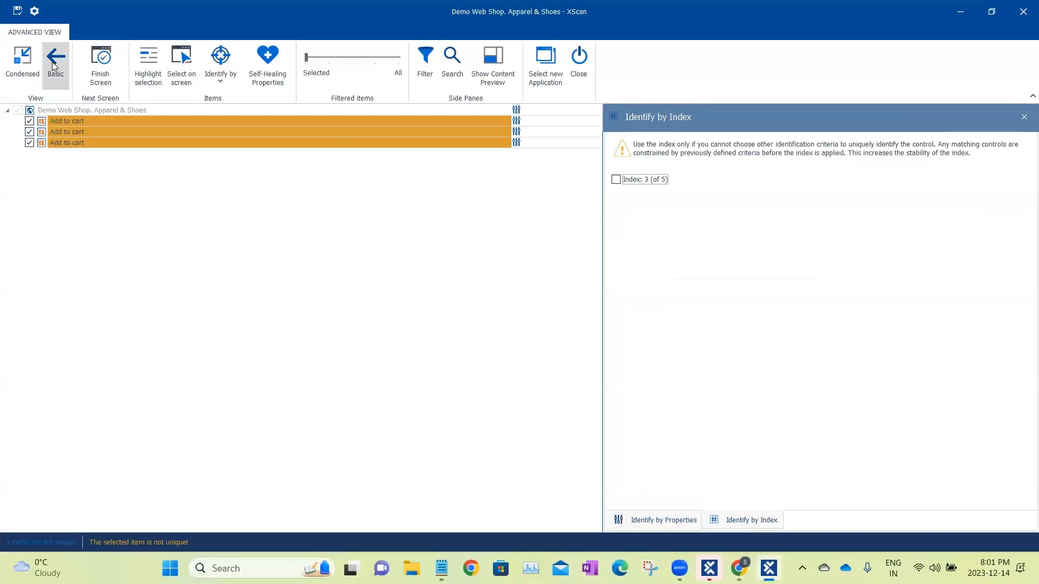
pyautogui.click(22, 60)
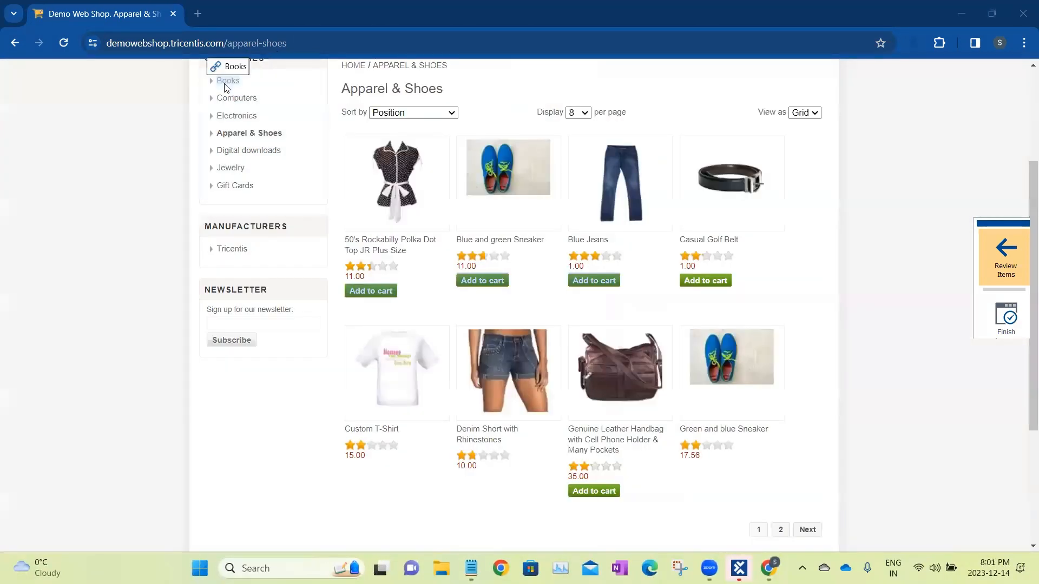
# Pick the Books link under Categories on the page, review the selected items and show the Books item's identification properties.
pyautogui.click(226, 85)
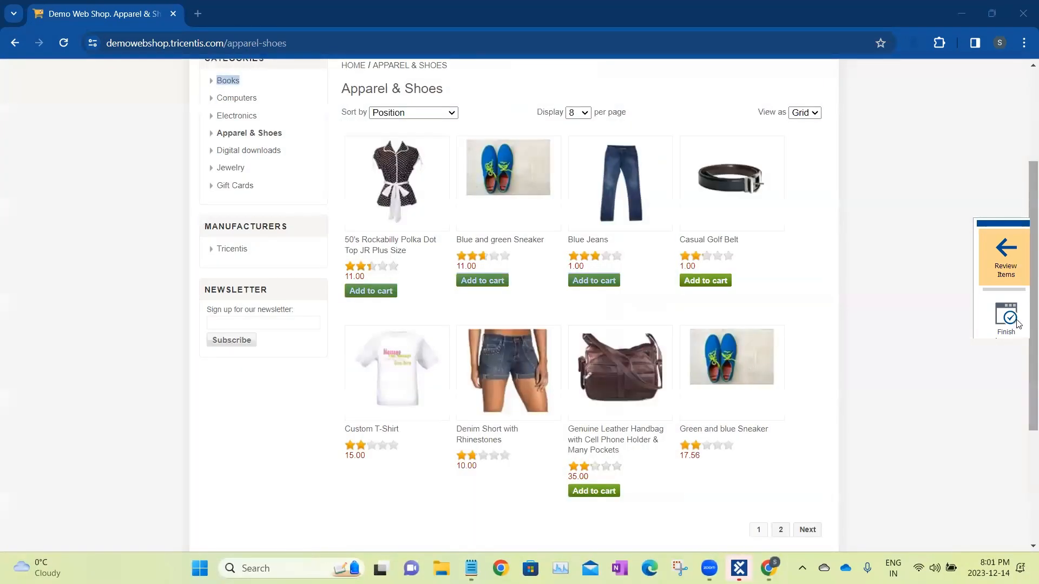
pyautogui.click(1007, 254)
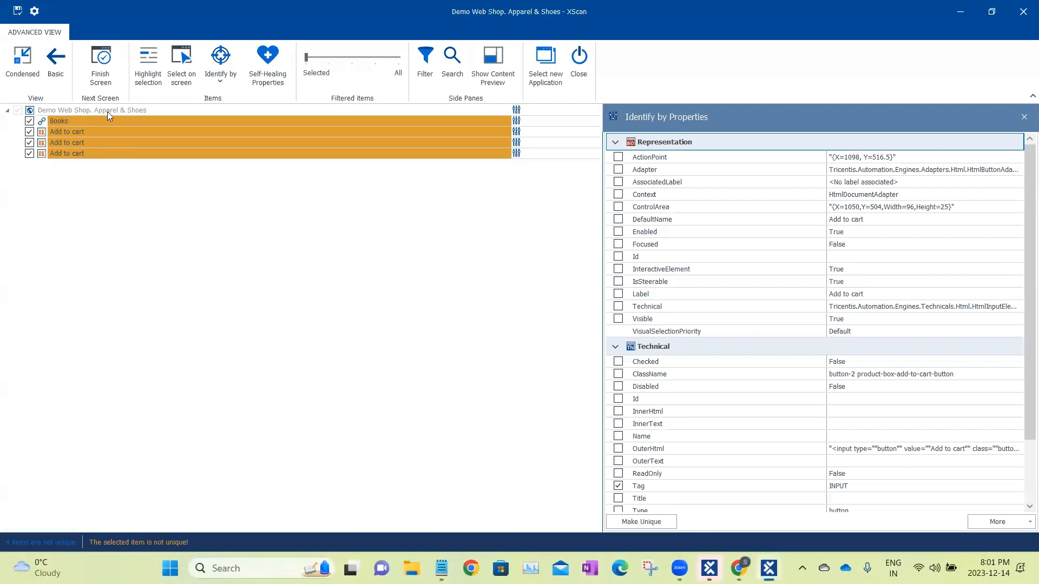
pyautogui.click(107, 122)
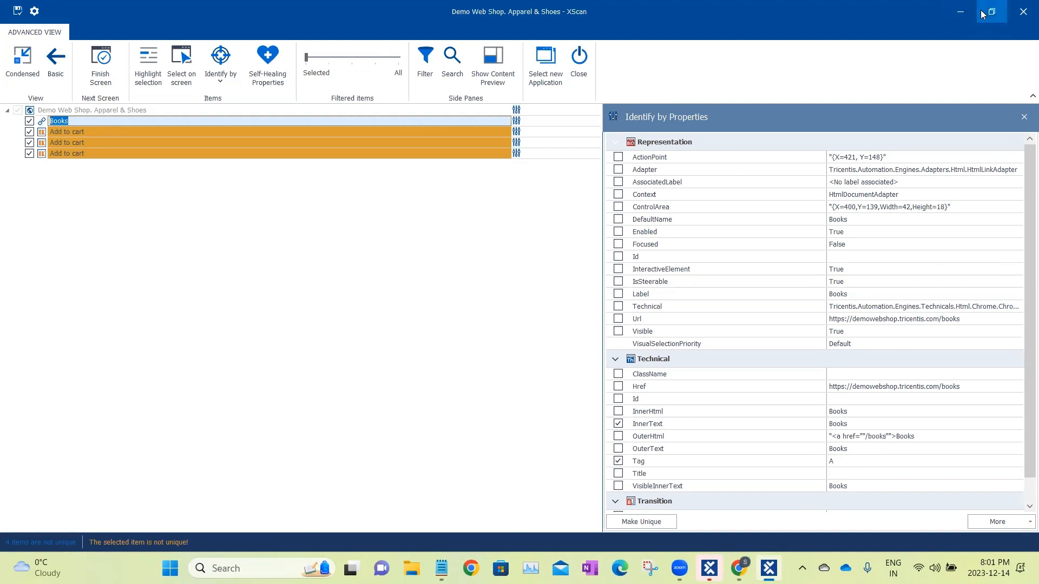
# Switch to the Demo Web Shop page, inspect where Books links occur, and return to the XScan window.
pyautogui.click(960, 11)
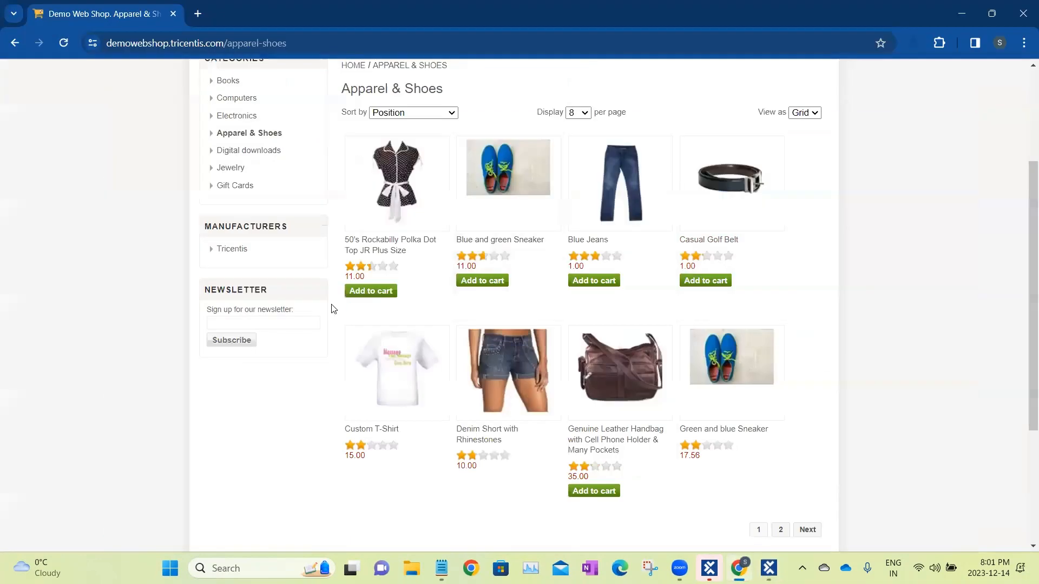
pyautogui.scroll(3, 334, 308)
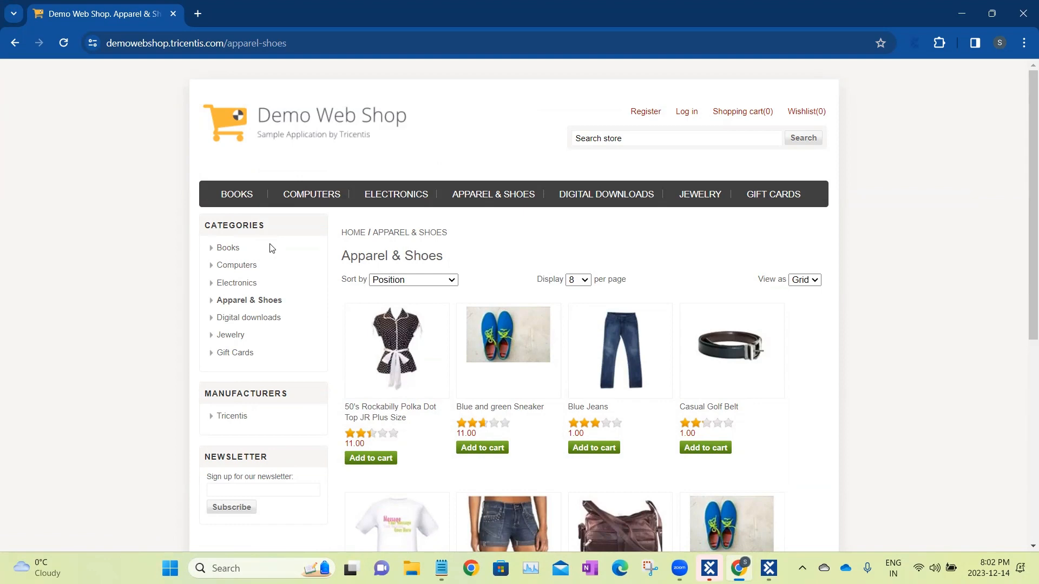
pyautogui.click(763, 566)
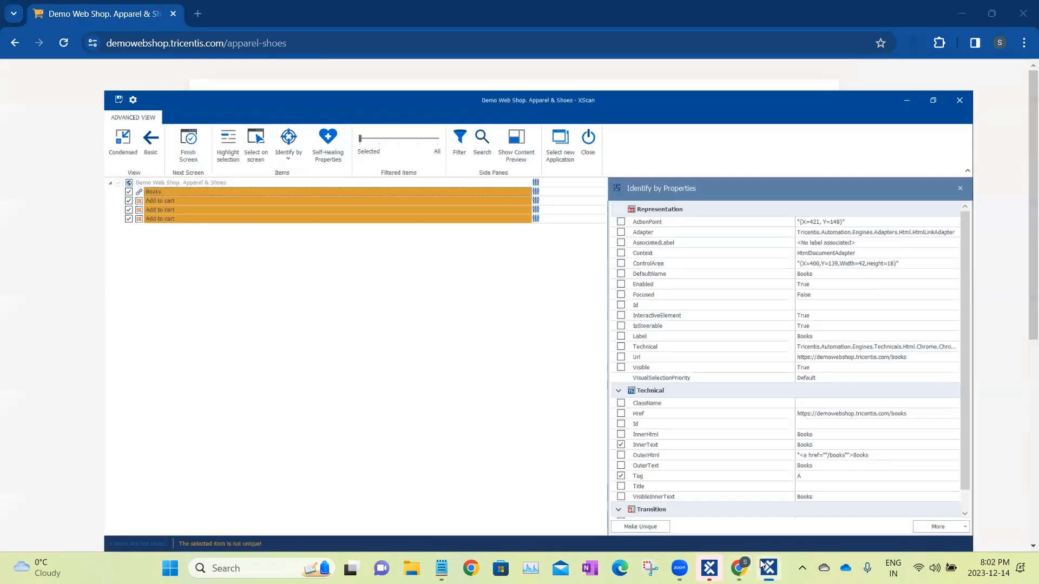
# Display index identification for the Books item, compare it with its InnerText and Tag properties, and return to the web shop page.
pyautogui.click(91, 120)
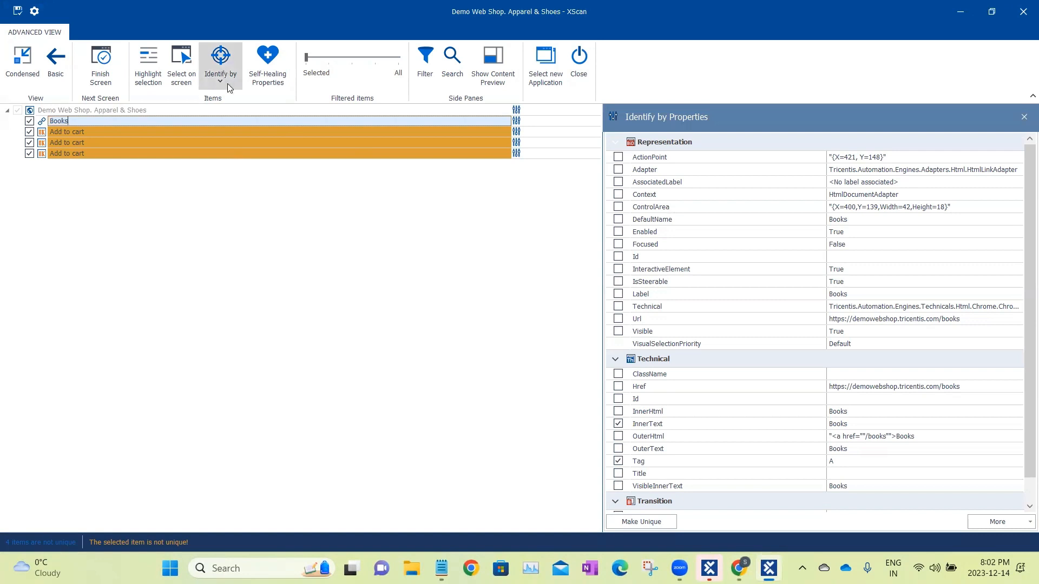
pyautogui.click(215, 68)
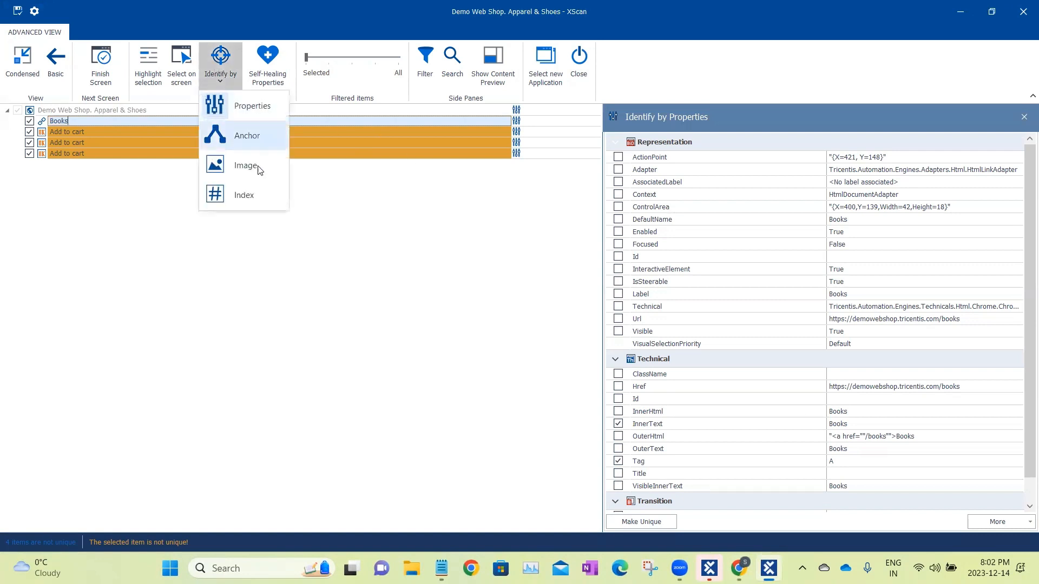
pyautogui.click(253, 200)
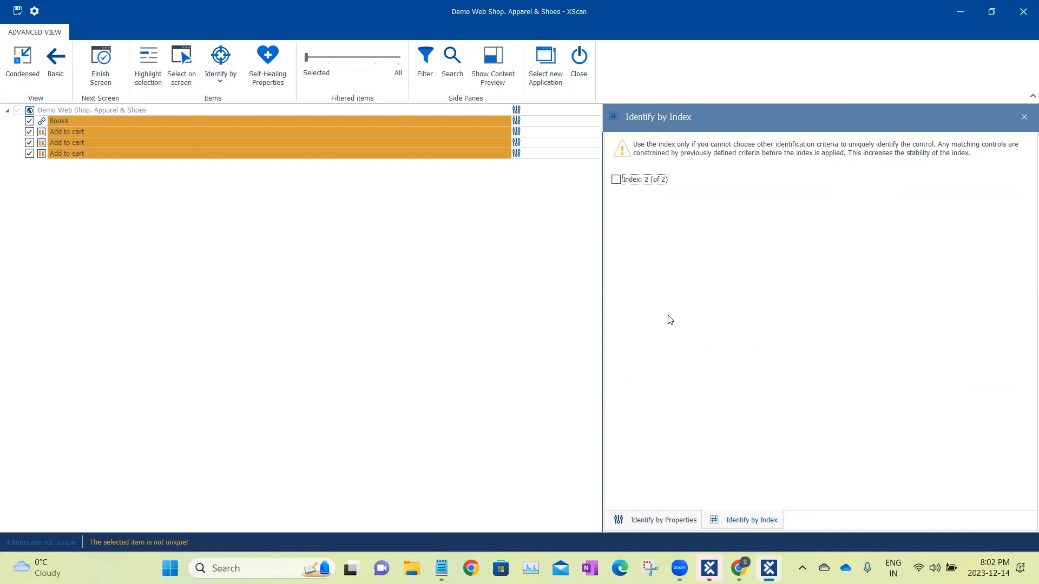
pyautogui.click(655, 520)
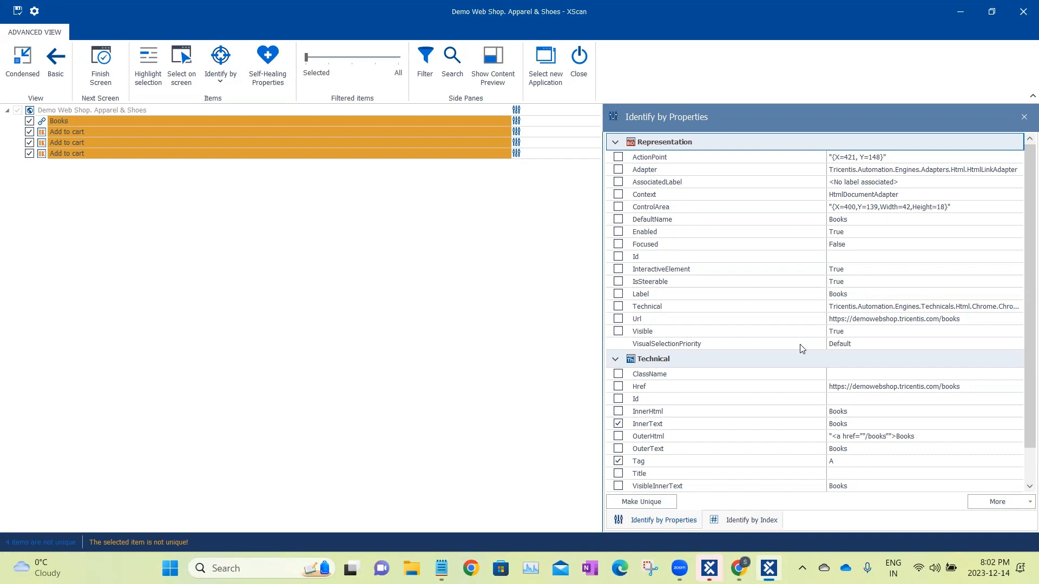
pyautogui.click(960, 11)
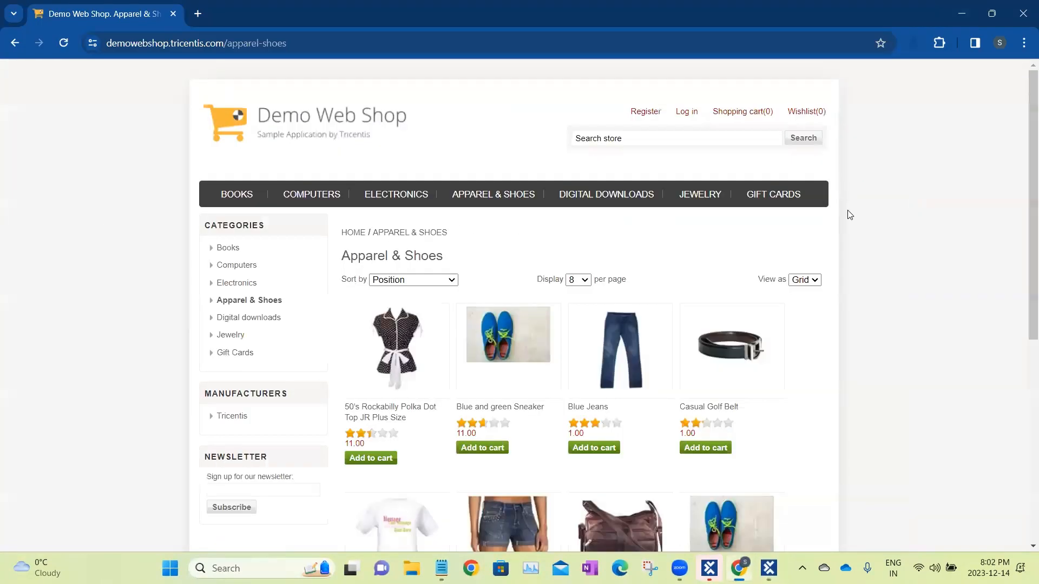